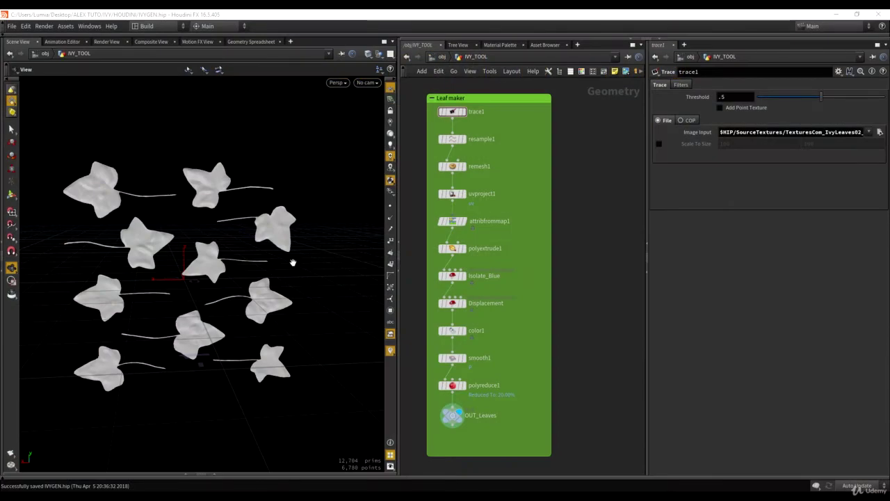
# Step: Examine the generated ivy leaf meshes up close and the output end of the Leaf maker node chain
pyautogui.moveTo(290, 229); pyautogui.dragTo(258, 209)
pyautogui.moveTo(66, 184); pyautogui.dragTo(356, 311, button='middle')
pyautogui.moveTo(574, 400); pyautogui.dragTo(600, 356, button='middle')
pyautogui.moveTo(506, 399); pyautogui.dragTo(518, 318, button='middle')
pyautogui.scroll(3, 519, 318)
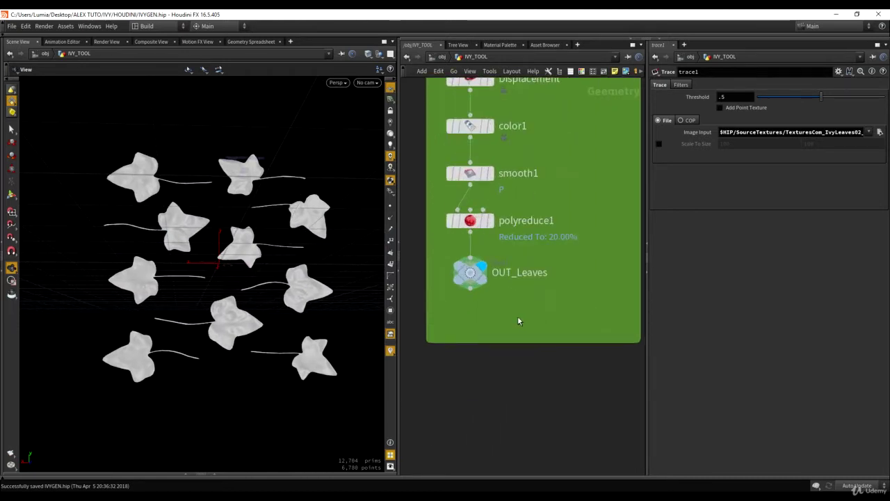
pyautogui.moveTo(463, 321); pyautogui.dragTo(482, 312, button='middle')
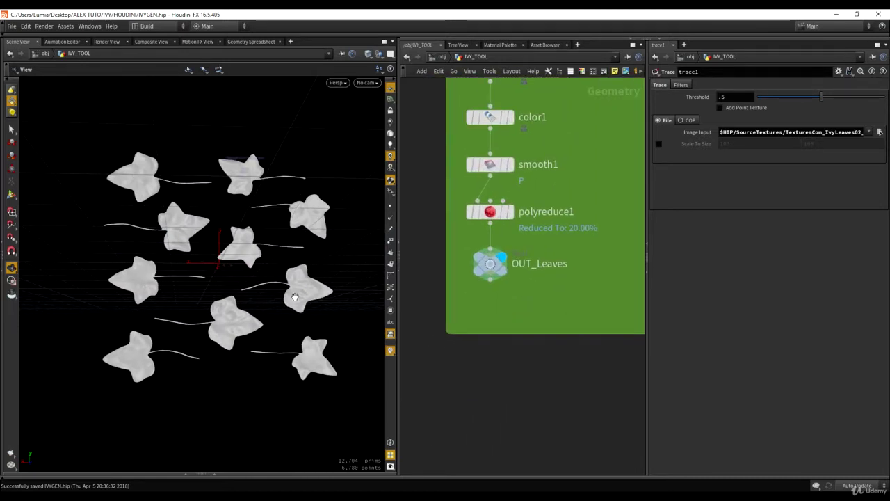
pyautogui.moveTo(295, 297); pyautogui.dragTo(298, 278, button='right')
pyautogui.moveTo(298, 278); pyautogui.dragTo(272, 276, button='middle')
pyautogui.rightClick(273, 280)
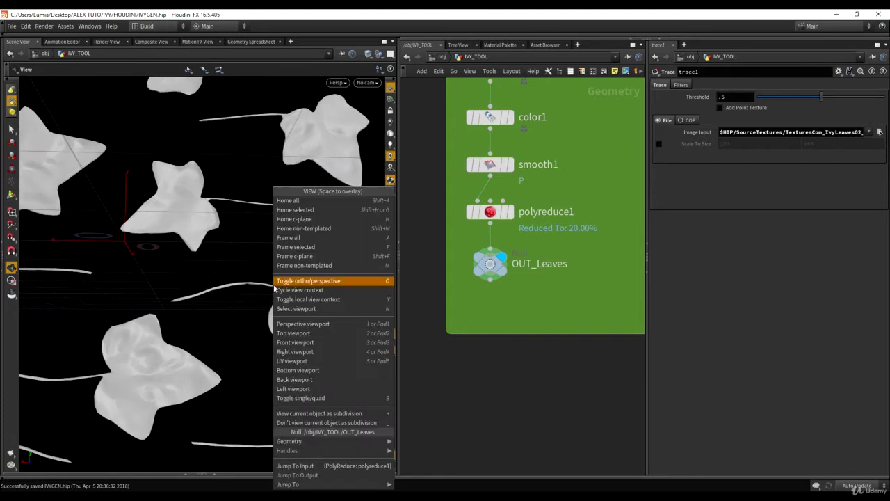
pyautogui.click(228, 275)
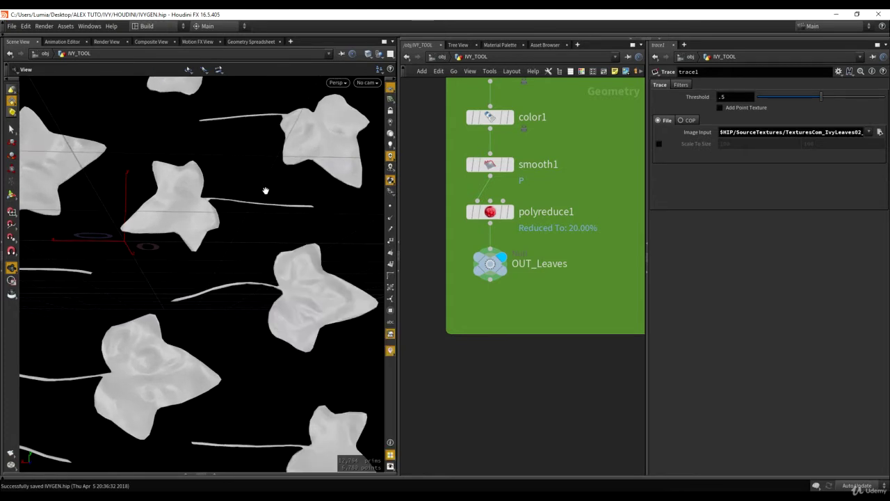
pyautogui.moveTo(514, 316); pyautogui.dragTo(512, 306, button='middle')
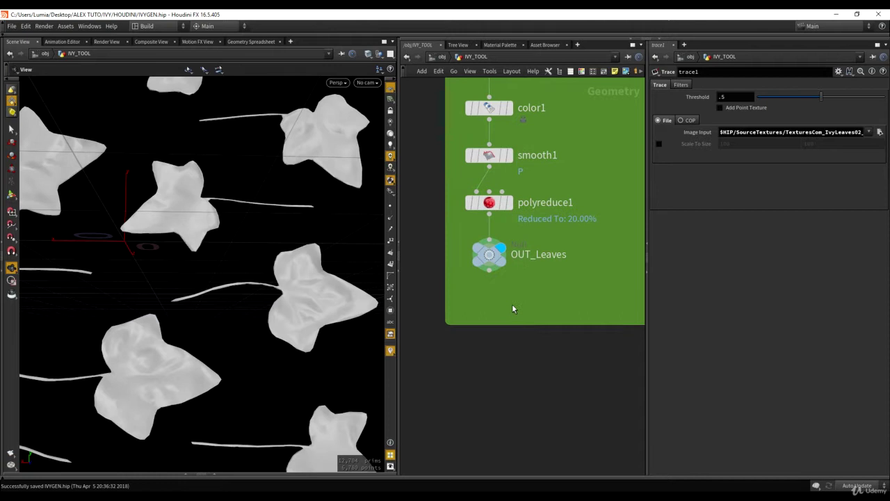
# Step: Start saving the geometry of the OUT_Leaves node to a file
pyautogui.press('Tab')
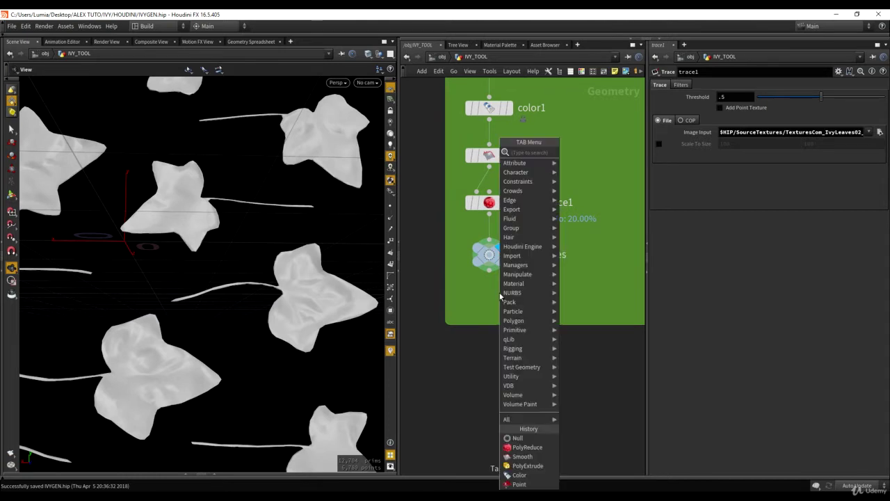
pyautogui.press('Escape')
pyautogui.click(490, 255)
pyautogui.rightClick(490, 255)
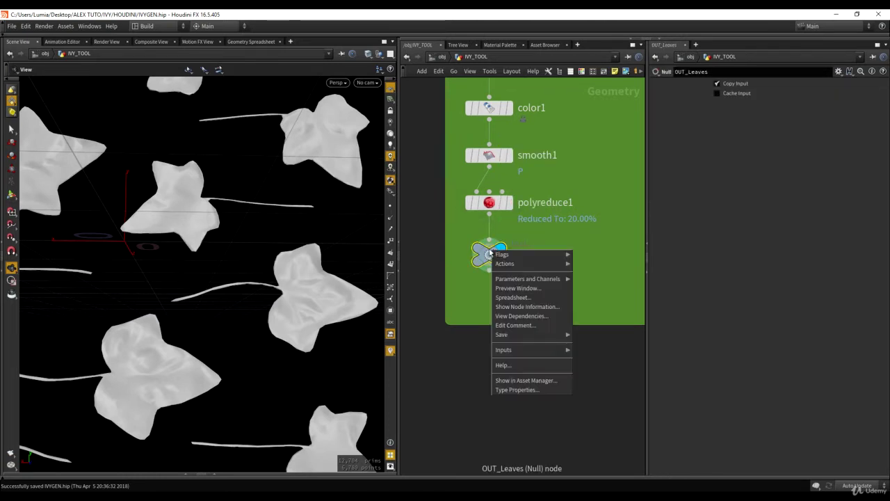
pyautogui.press('Escape')
pyautogui.rightClick(487, 252)
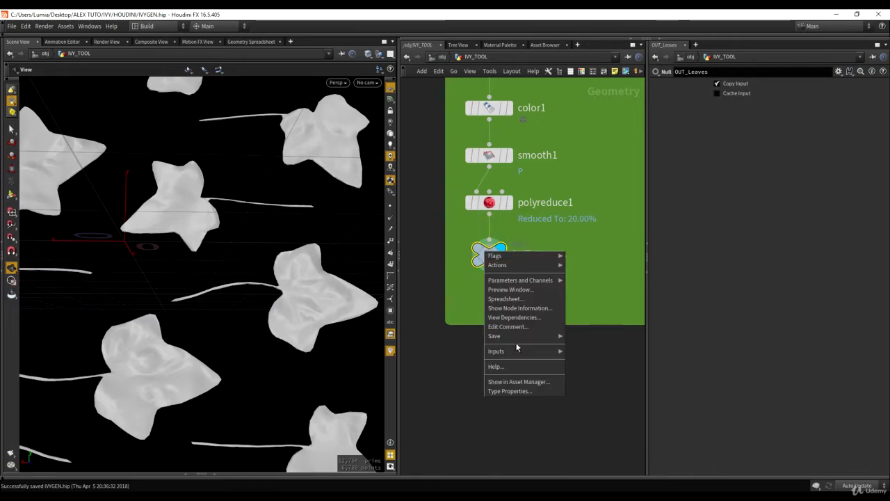
pyautogui.moveTo(516, 338)
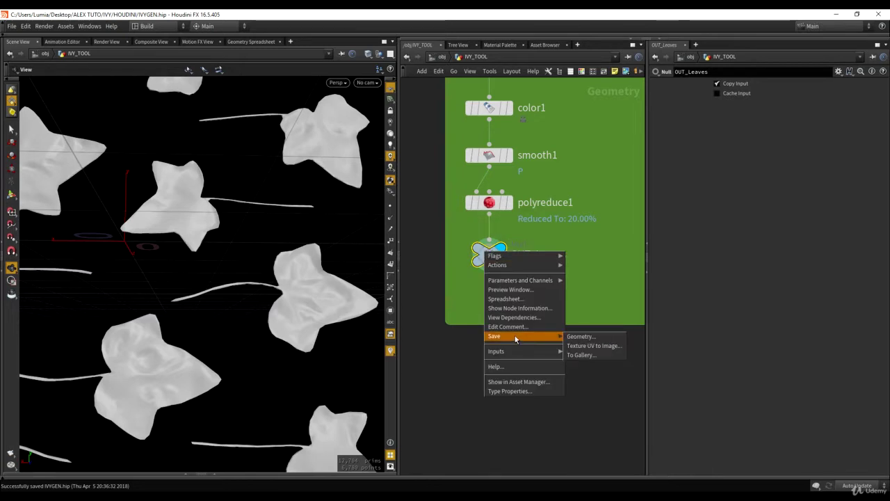
pyautogui.click(581, 337)
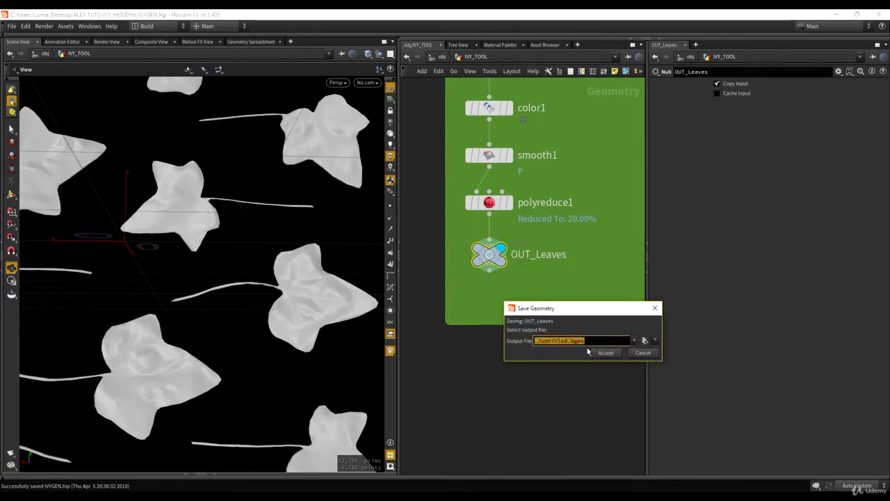
# Step: Browse to the $HIP/SourceMeshes/ folder as the location of the geometry output file
pyautogui.click(646, 340)
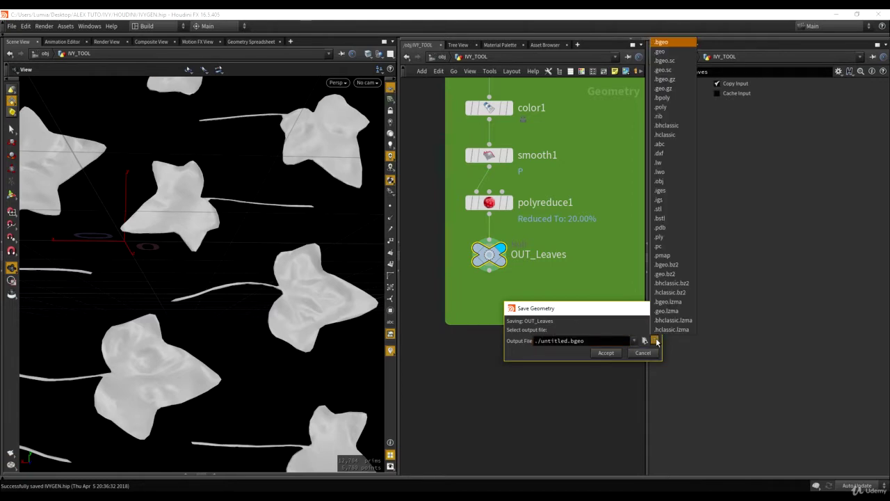
pyautogui.click(567, 144)
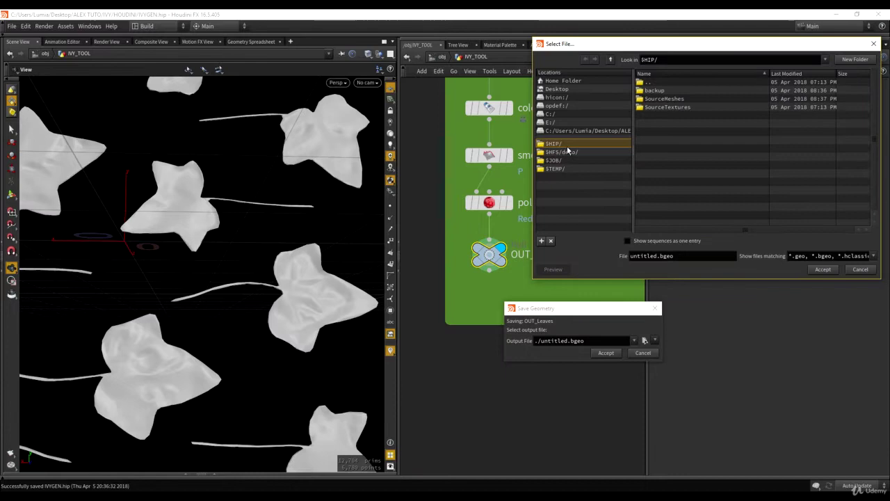
pyautogui.doubleClick(664, 100)
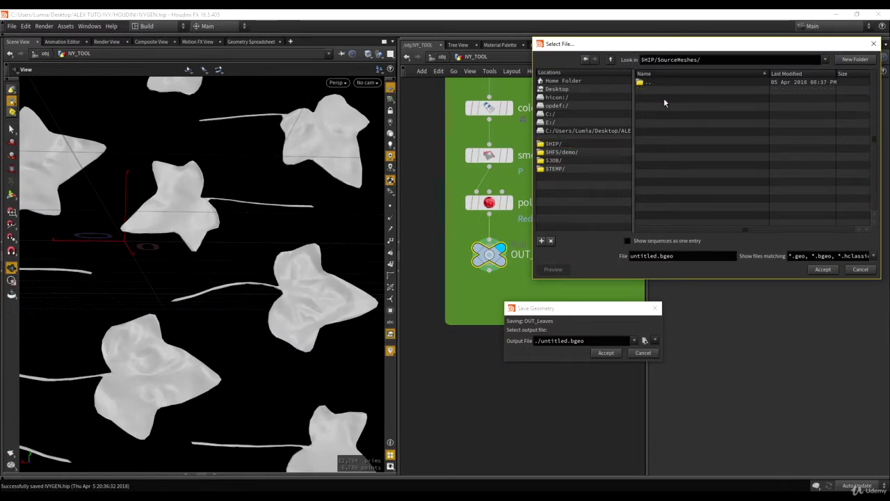
pyautogui.moveTo(692, 45); pyautogui.dragTo(650, 55)
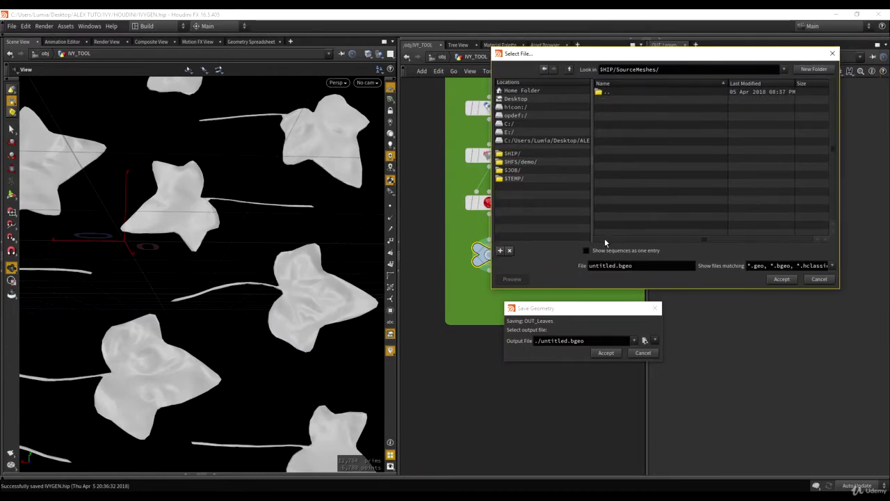
# Step: Name the output file HoudiniLeaves.obj and save the leaf geometry
pyautogui.moveTo(617, 266); pyautogui.dragTo(588, 266)
pyautogui.click(640, 263)
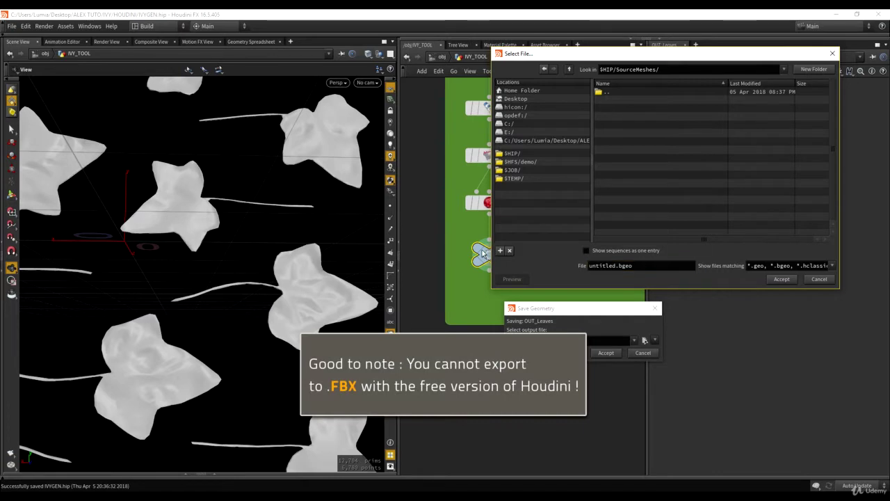
pyautogui.tripleClick(656, 262)
pyautogui.write('Ho')
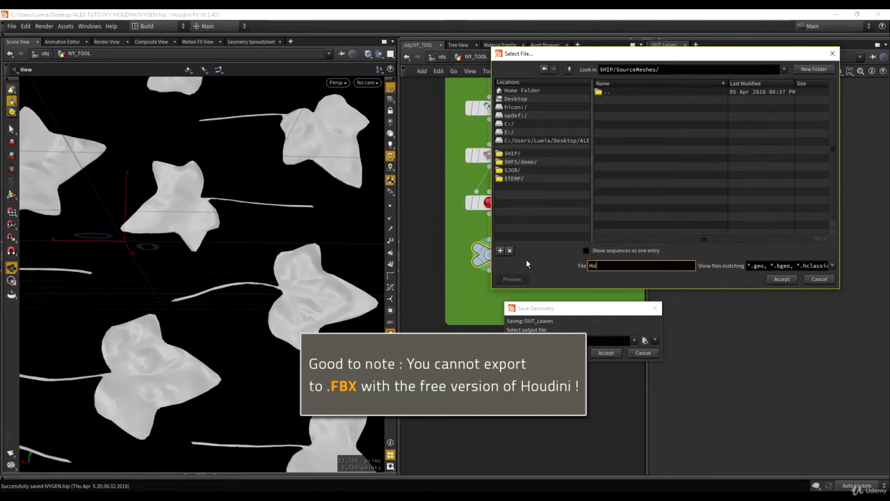
pyautogui.write('udiniLeaves.obj')
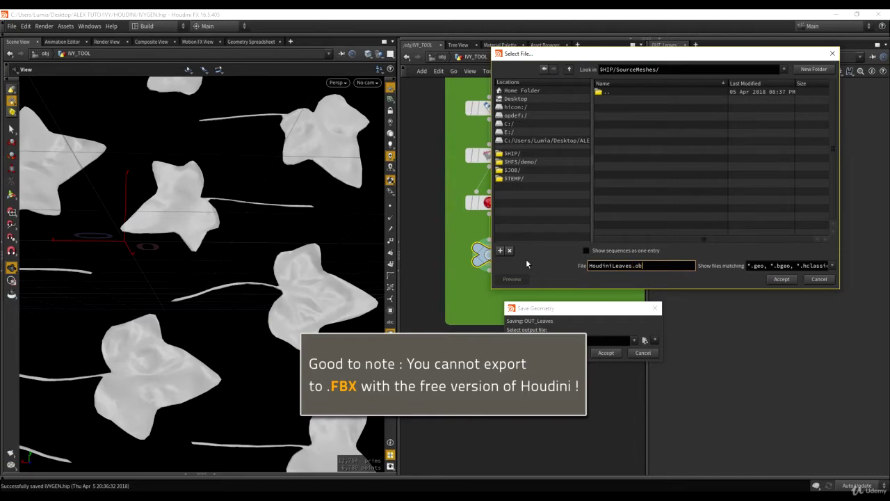
pyautogui.click(781, 279)
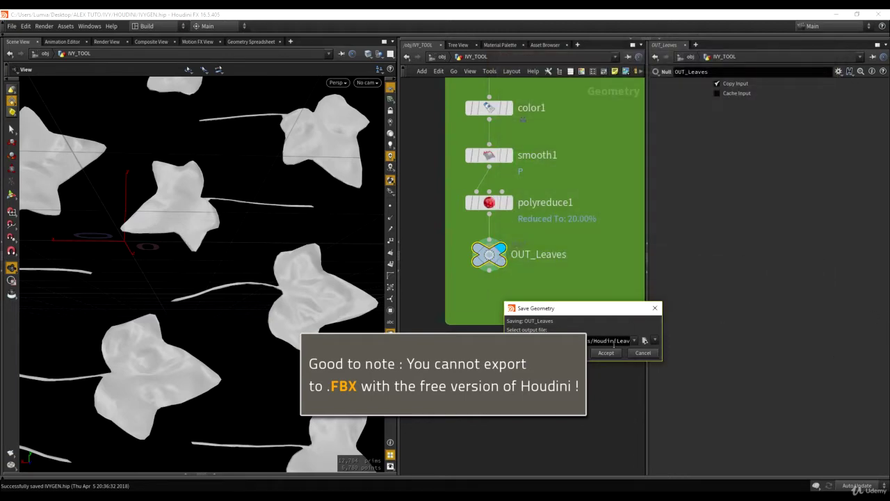
pyautogui.click(606, 353)
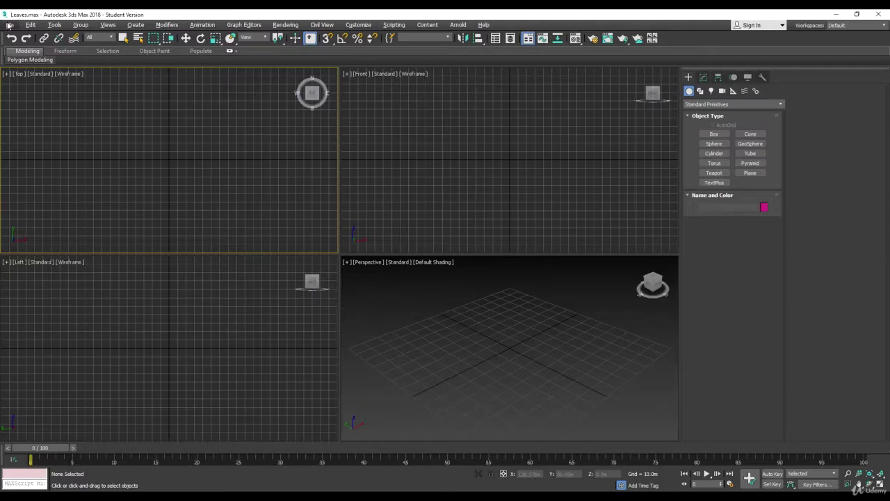
# Step: Switch to 3ds Max and import HoudiniLeaves.obj from the SourceMeshes folder
pyautogui.click(9, 25)
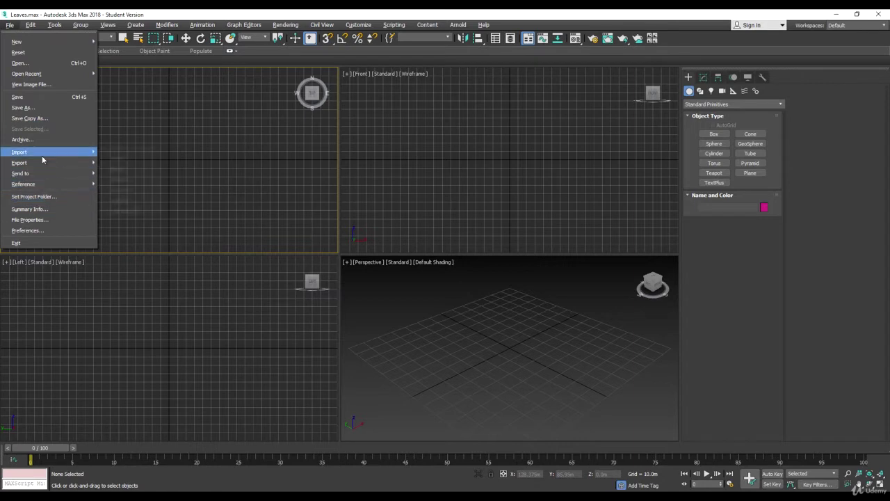
pyautogui.moveTo(41, 160)
pyautogui.click(122, 152)
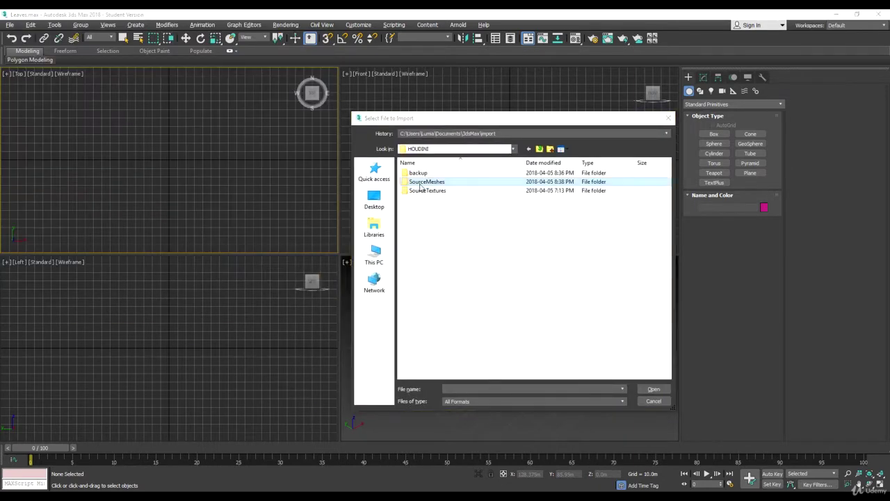
pyautogui.doubleClick(421, 182)
pyautogui.click(423, 174)
pyautogui.click(658, 389)
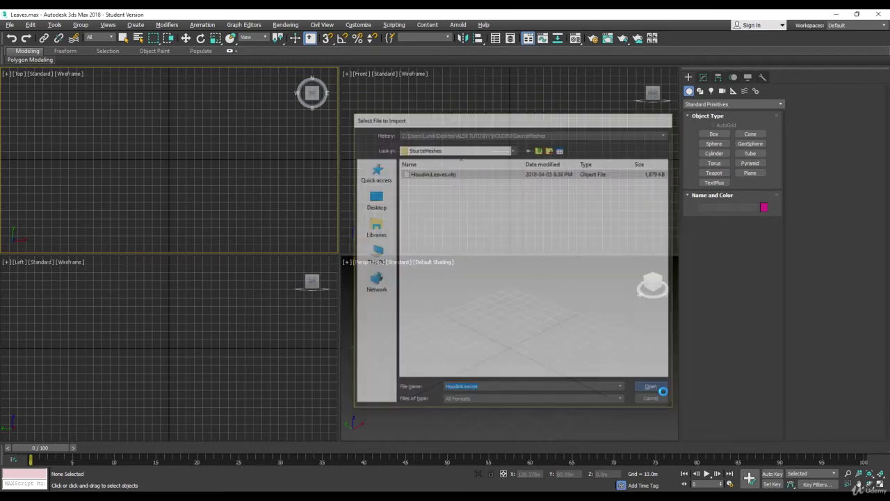
pyautogui.click(378, 409)
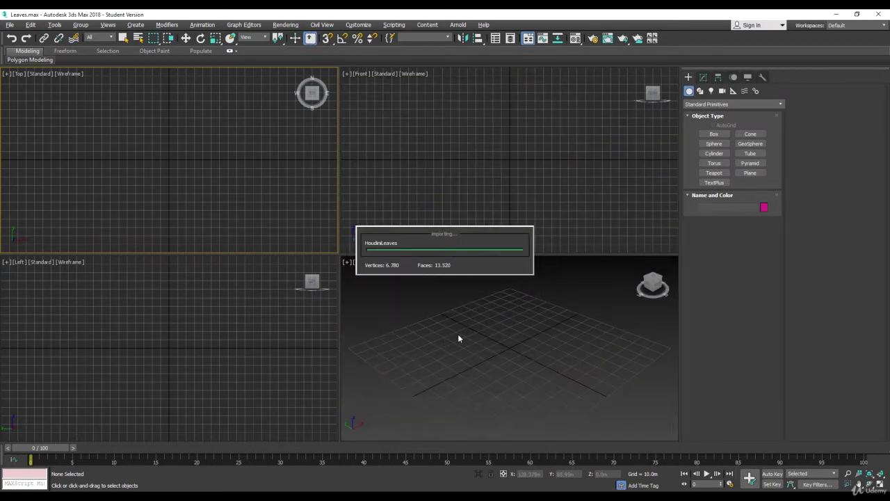
# Step: Maximize the Perspective viewport and examine the imported leaves, including their edged faces
pyautogui.hotkey('alt', 'w')
pyautogui.keyDown('alt'); pyautogui.moveTo(515, 338); pyautogui.dragTo(461, 288, button='middle'); pyautogui.keyUp('alt')
pyautogui.scroll(-1, 408, 271)
pyautogui.scroll(-3, 408, 270)
pyautogui.scroll(2, 399, 267)
pyautogui.scroll(2, 463, 288)
pyautogui.scroll(-2, 491, 326)
pyautogui.keyDown('alt'); pyautogui.moveTo(491, 327); pyautogui.dragTo(465, 209, button='middle'); pyautogui.keyUp('alt')
pyautogui.press('F4')
pyautogui.moveTo(418, 173); pyautogui.dragTo(429, 203, button='middle')
pyautogui.press('F4')
# Step: Convert the imported HoudiniLeaves mesh to an Editable Poly
pyautogui.click(704, 78)
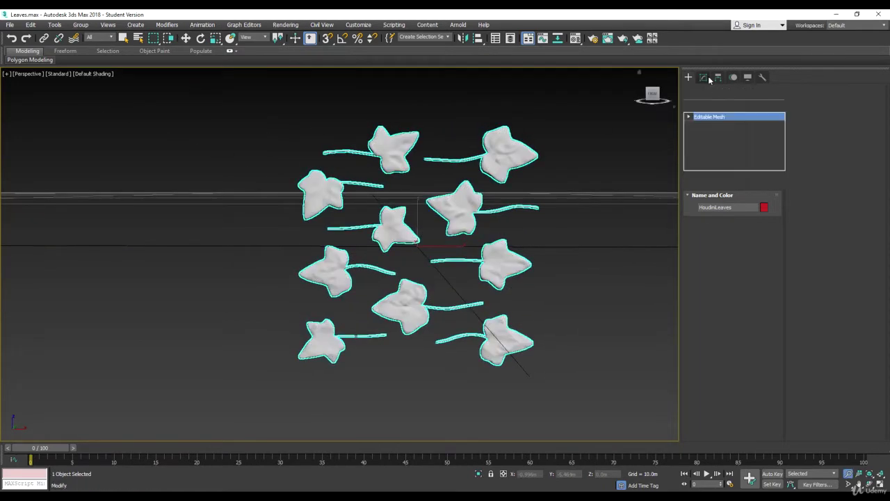
pyautogui.moveTo(434, 155); pyautogui.dragTo(450, 181, button='middle')
pyautogui.press('q')
pyautogui.rightClick(412, 235)
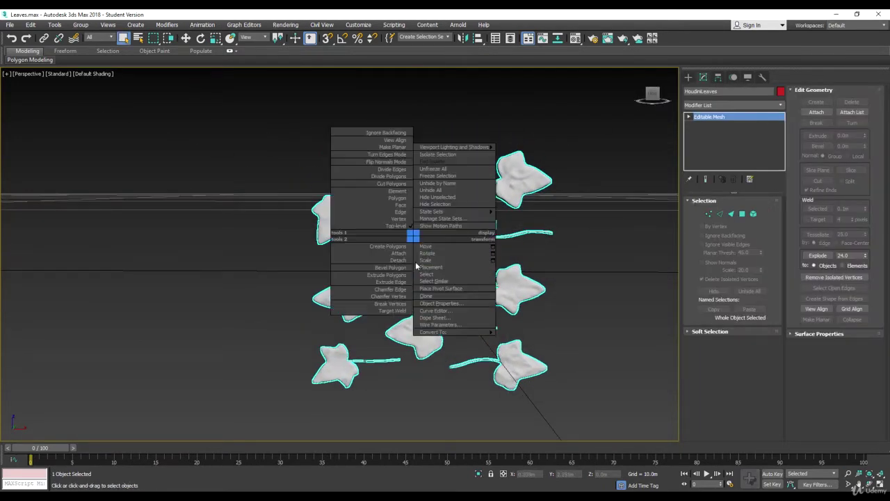
pyautogui.moveTo(473, 333)
pyautogui.click(527, 338)
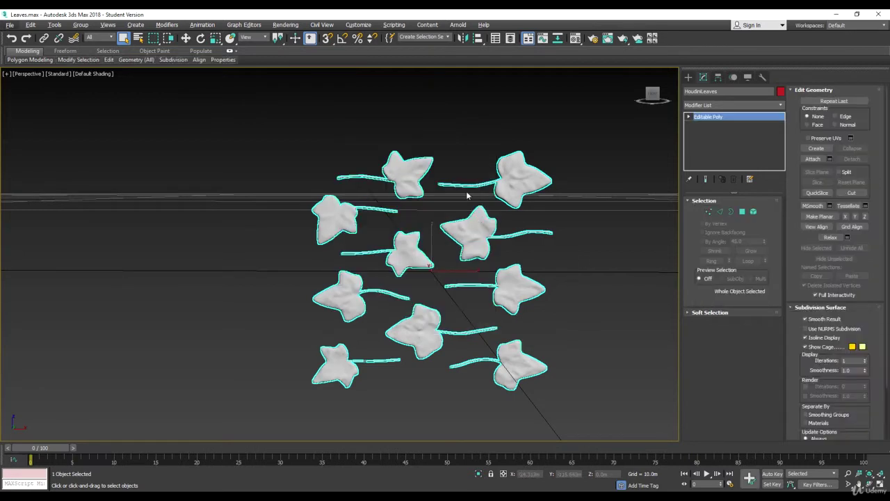
pyautogui.keyDown('alt'); pyautogui.moveTo(473, 161); pyautogui.dragTo(477, 169, button='middle'); pyautogui.keyUp('alt')
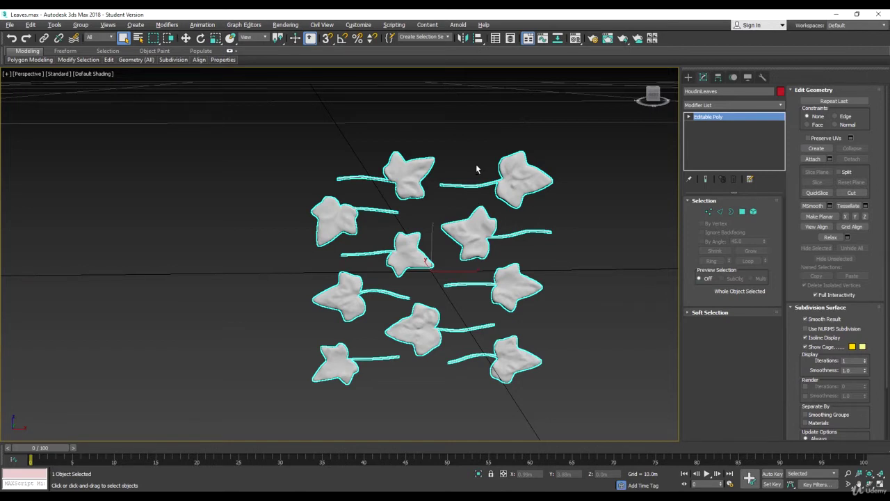
pyautogui.press('z')
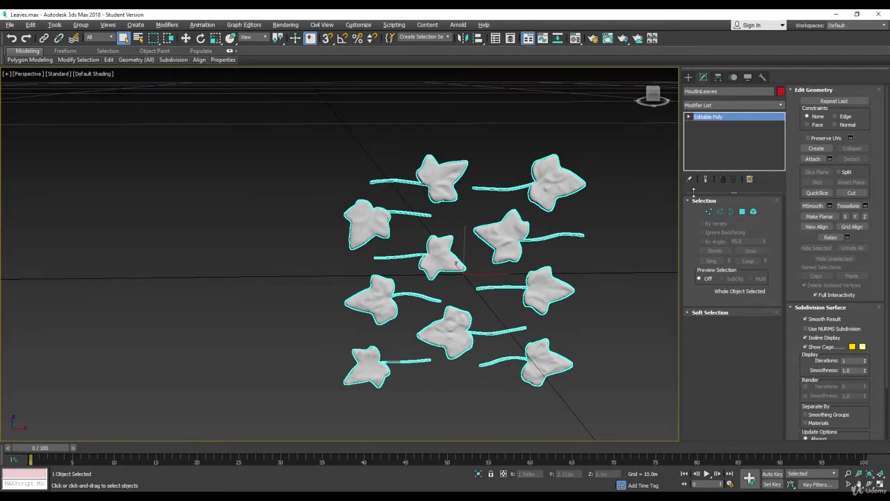
# Step: At element level, keep the two center leaves, the two lower right ones and the lower left one, and delete all other leaves
pyautogui.click(755, 212)
pyautogui.moveTo(498, 332); pyautogui.dragTo(465, 363)
pyautogui.moveTo(462, 358); pyautogui.dragTo(496, 371, button='middle')
pyautogui.keyDown('ctrl'); pyautogui.click(481, 302); pyautogui.keyUp('ctrl')
pyautogui.keyDown('ctrl'); pyautogui.click(435, 243); pyautogui.keyUp('ctrl')
pyautogui.keyDown('ctrl'); pyautogui.click(323, 250); pyautogui.keyUp('ctrl')
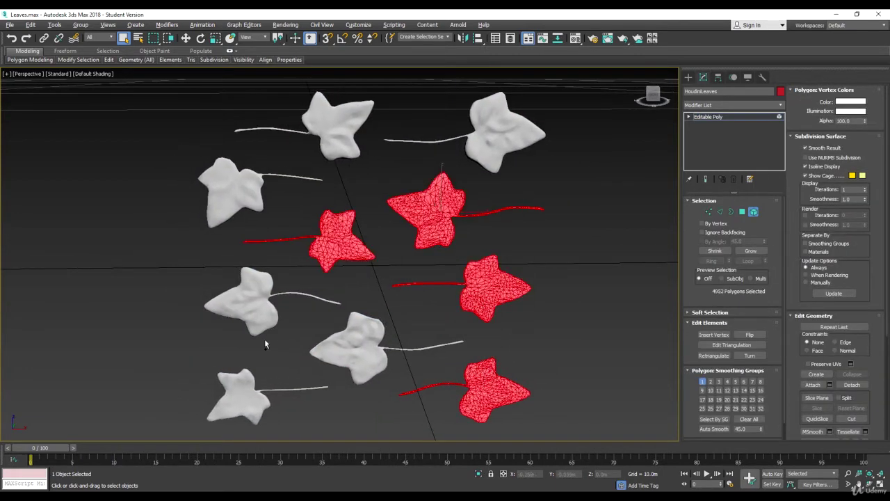
pyautogui.keyDown('ctrl'); pyautogui.click(240, 393); pyautogui.keyUp('ctrl')
pyautogui.keyDown('ctrl'); pyautogui.click(351, 344); pyautogui.keyUp('ctrl')
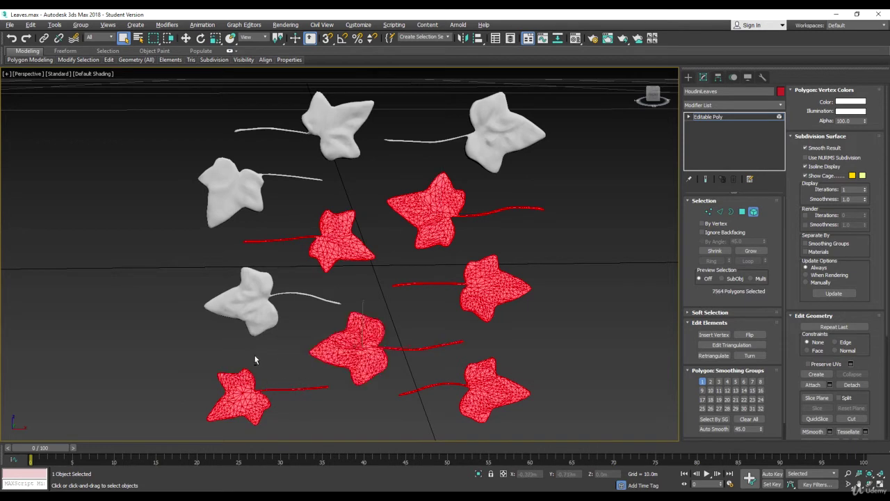
pyautogui.keyDown('alt'); pyautogui.click(351, 355); pyautogui.keyUp('alt')
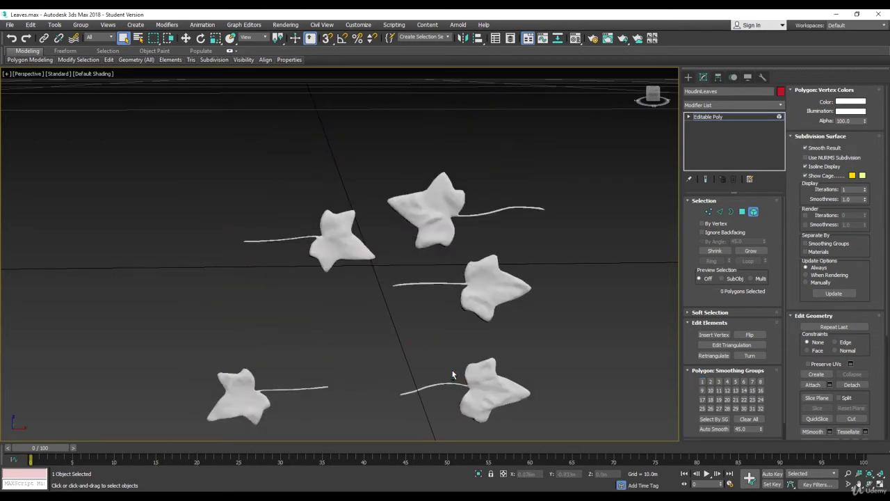
# Step: Detach the two upper leaves from the HoudiniLeaves mesh, each as a separate object
pyautogui.click(345, 257)
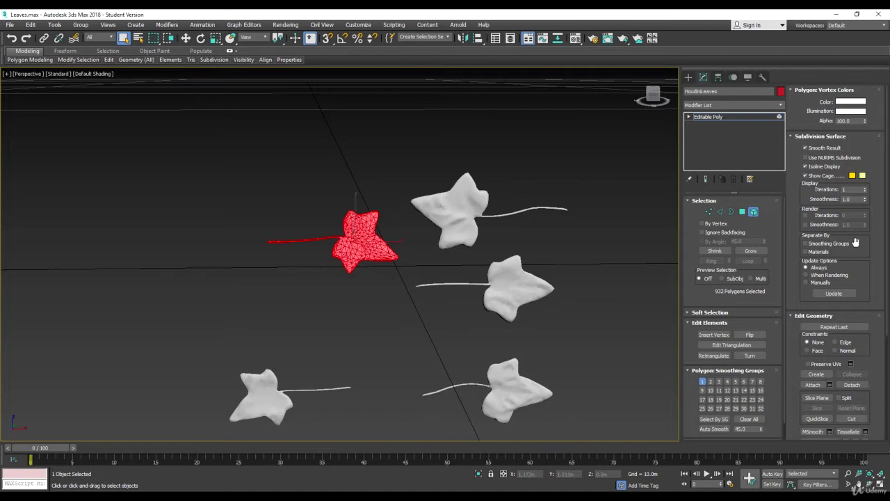
pyautogui.scroll(-1, 773, 330)
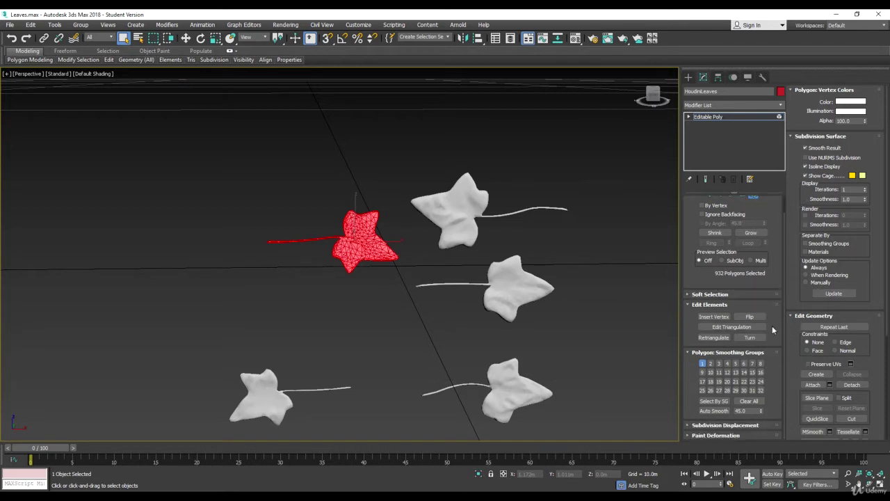
pyautogui.click(854, 386)
pyautogui.press('Return')
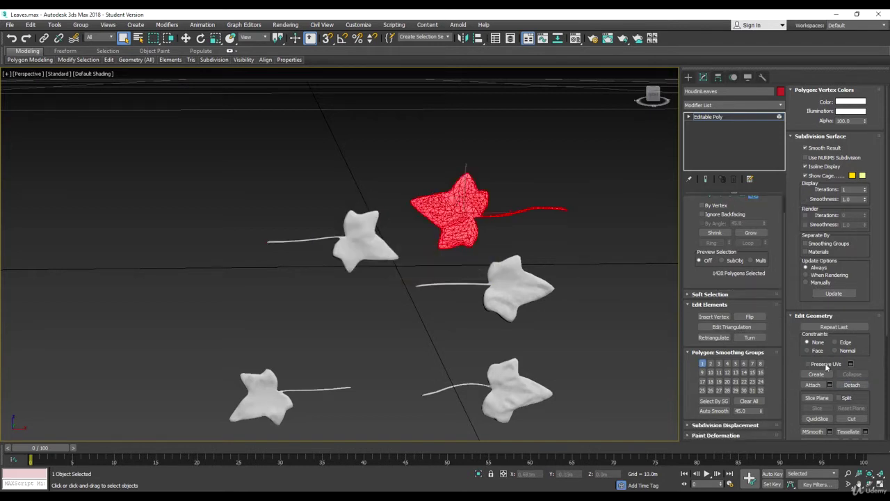
pyautogui.click(853, 385)
pyautogui.press('Return')
# Step: Detach the middle-right leaf and the lower right leaf, each as a separate object
pyautogui.click(519, 280)
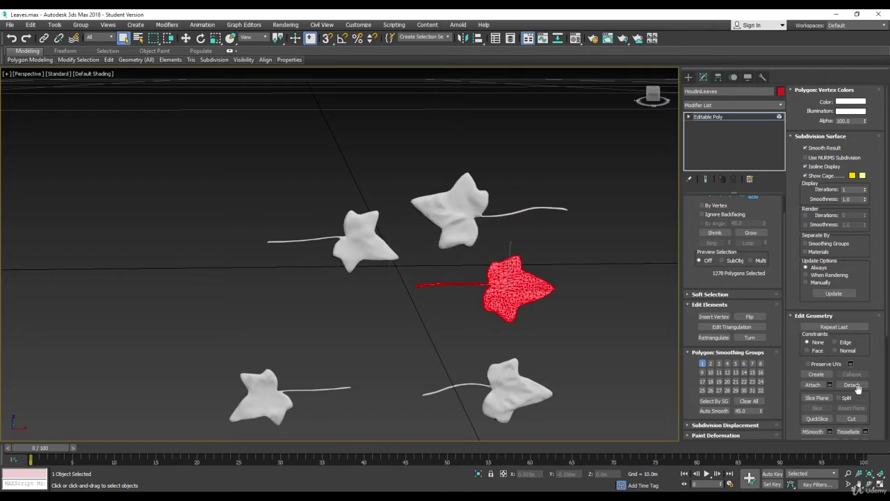
pyautogui.click(855, 386)
pyautogui.click(476, 259)
pyautogui.click(514, 376)
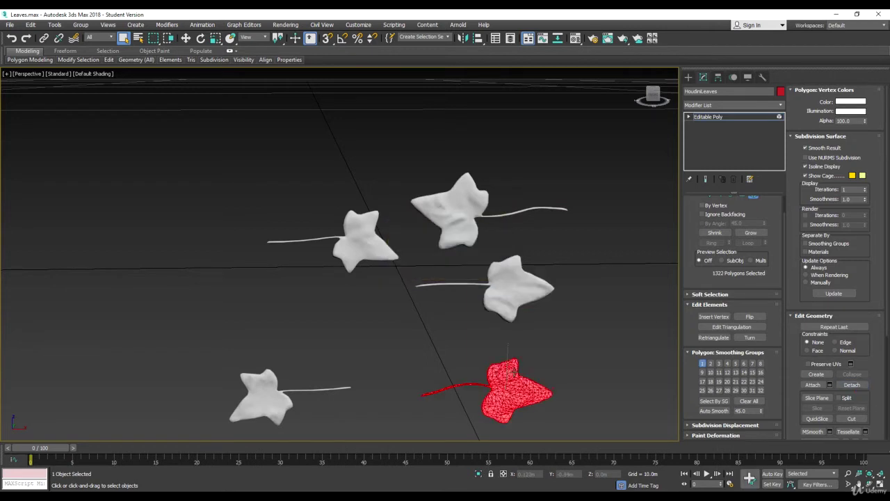
pyautogui.click(855, 385)
pyautogui.click(473, 269)
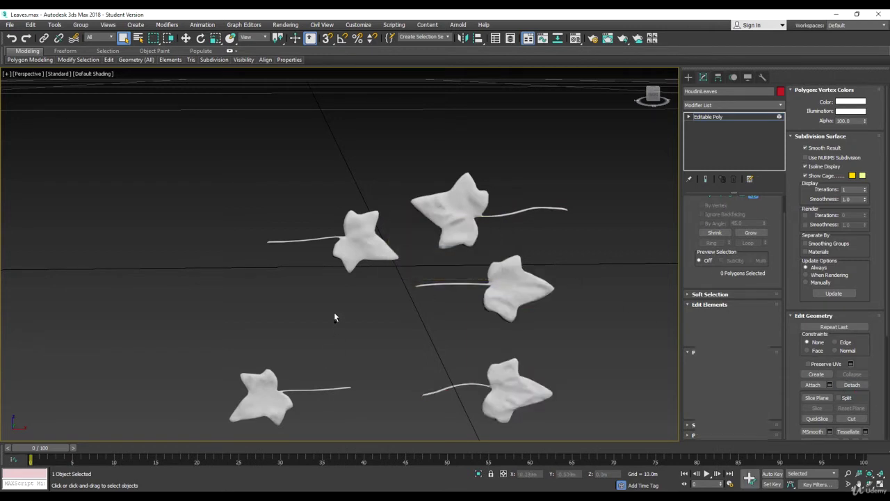
# Step: Leave element level, select all five leaf objects and center each pivot on its own object
pyautogui.press('5')
pyautogui.moveTo(199, 189); pyautogui.dragTo(556, 410)
pyautogui.click(718, 77)
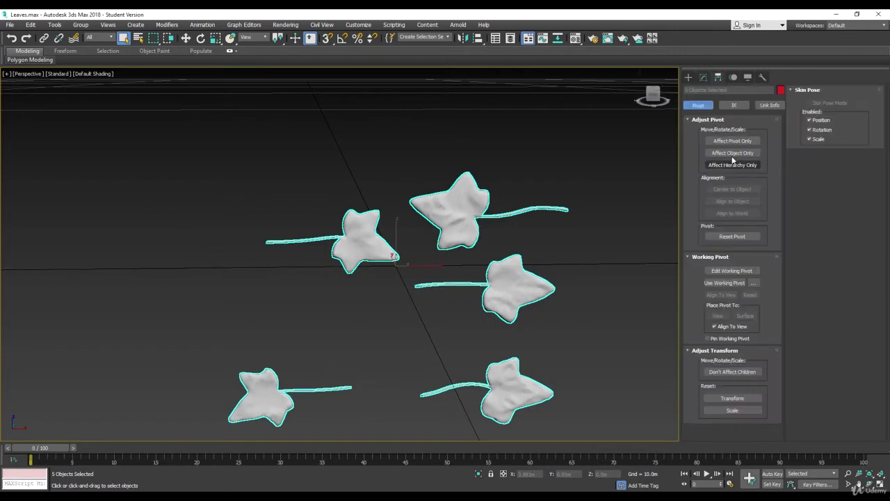
pyautogui.click(732, 141)
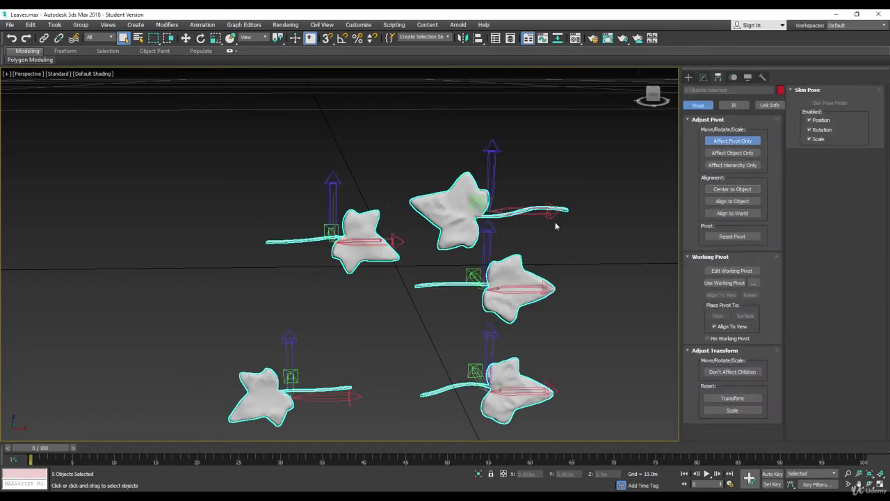
pyautogui.rightClick(550, 175)
pyautogui.moveTo(529, 265)
pyautogui.click(584, 274)
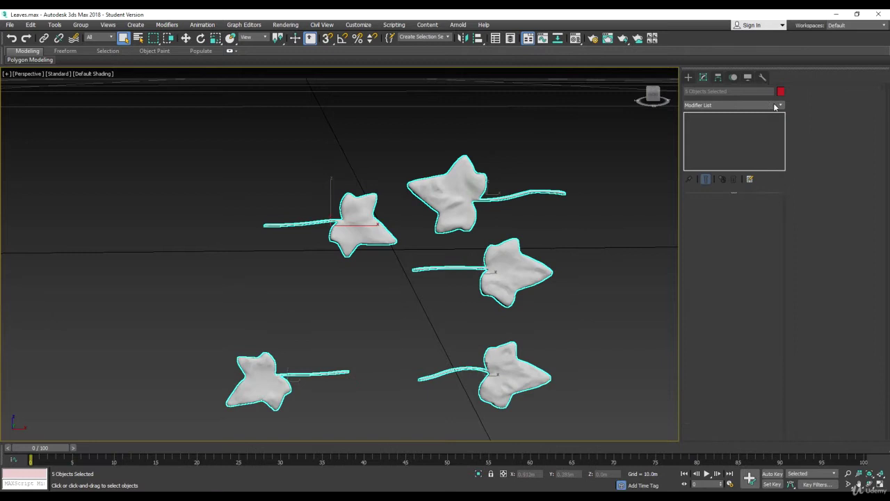
# Step: Apply Reset XForm to all five leaves and gather them together at the world origin
pyautogui.click(762, 76)
pyautogui.click(738, 193)
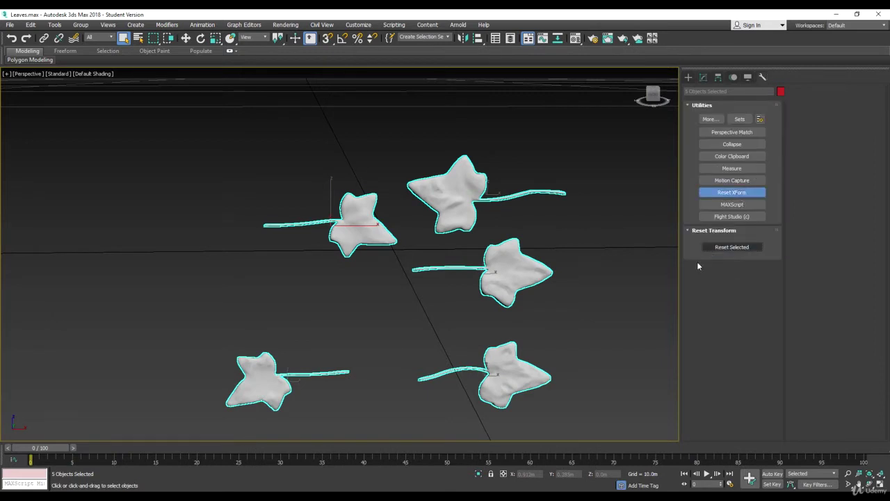
pyautogui.moveTo(531, 438); pyautogui.dragTo(534, 414, button='middle')
pyautogui.press('w')
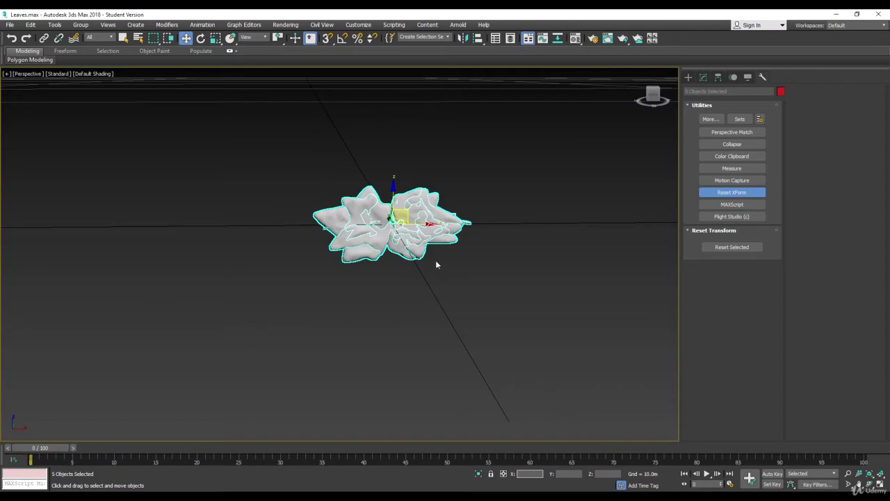
pyautogui.moveTo(417, 244); pyautogui.dragTo(417, 261, button='middle')
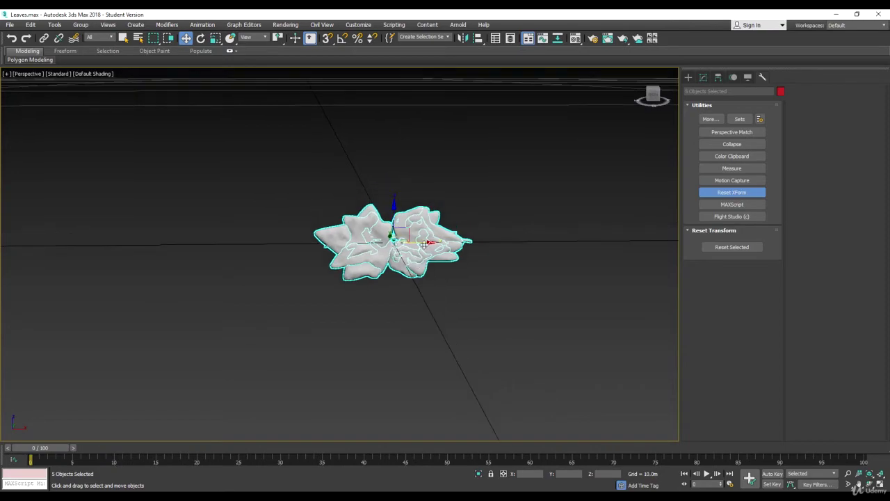
# Step: In the Front view, move all five leaves together up and to the left, clear of the origin
pyautogui.press('t')
pyautogui.press('z')
pyautogui.scroll(-3, 399, 242)
pyautogui.moveTo(392, 227); pyautogui.dragTo(421, 232, button='middle')
pyautogui.press('f')
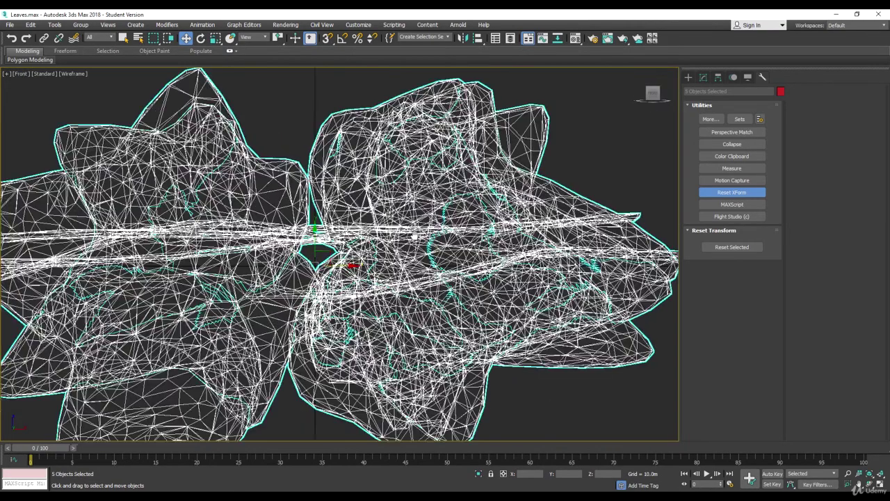
pyautogui.scroll(-5, 460, 147)
pyautogui.click(449, 158)
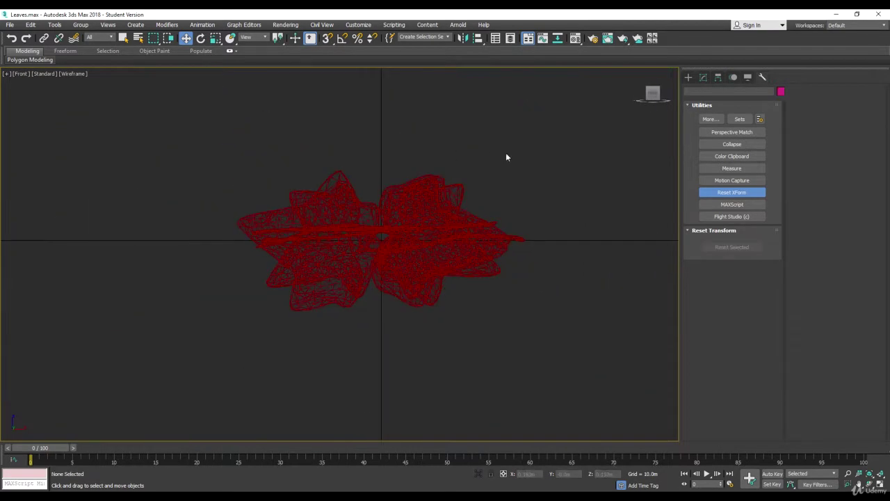
pyautogui.hotkey('ctrl', 'a')
pyautogui.moveTo(390, 233); pyautogui.dragTo(237, 68)
pyautogui.click(244, 158)
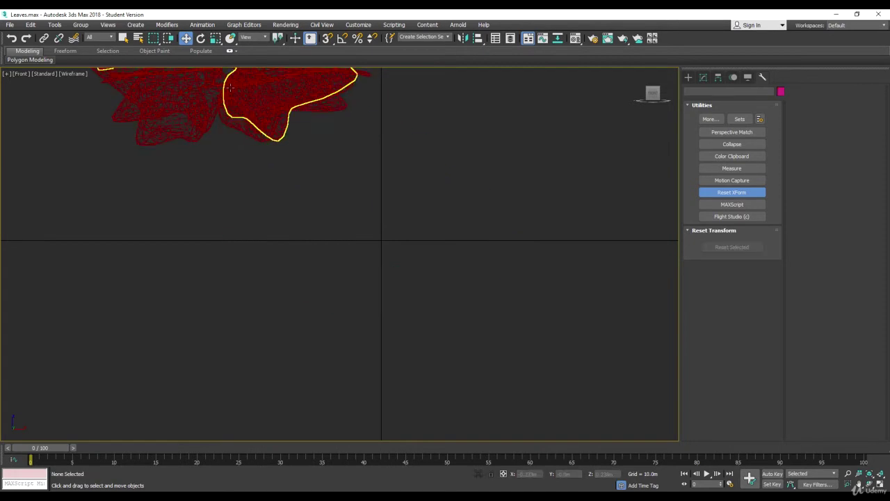
# Step: Move one leaf out of the stack to the origin and display it with default shading
pyautogui.moveTo(238, 102); pyautogui.dragTo(373, 262)
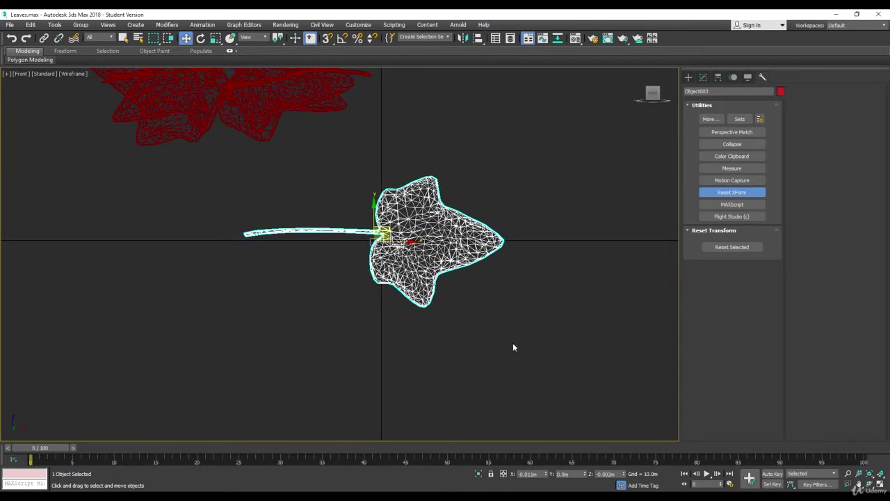
pyautogui.scroll(3, 467, 291)
pyautogui.press('F3')
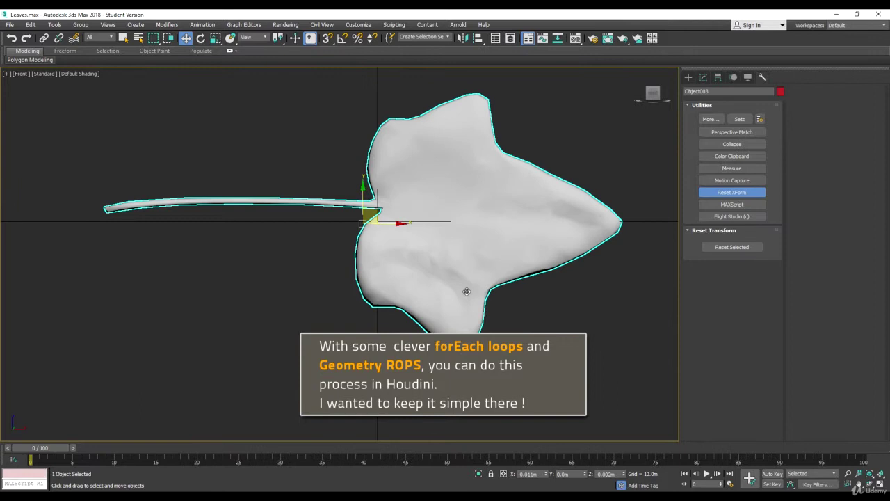
pyautogui.scroll(2, 347, 203)
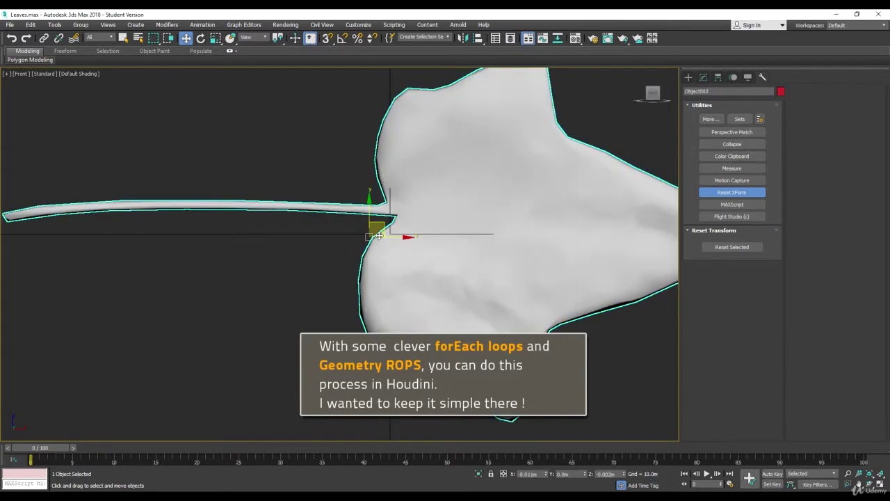
# Step: Enlarge the transform gizmo and nudge the leaf so its stem joint sits close to the origin
pyautogui.moveTo(383, 224); pyautogui.dragTo(385, 229)
pyautogui.press('=')
pyautogui.press('=')
pyautogui.press('=')
pyautogui.press('=')
pyautogui.press('=')
pyautogui.press('=')
pyautogui.press('=')
pyautogui.press('=')
pyautogui.press('=')
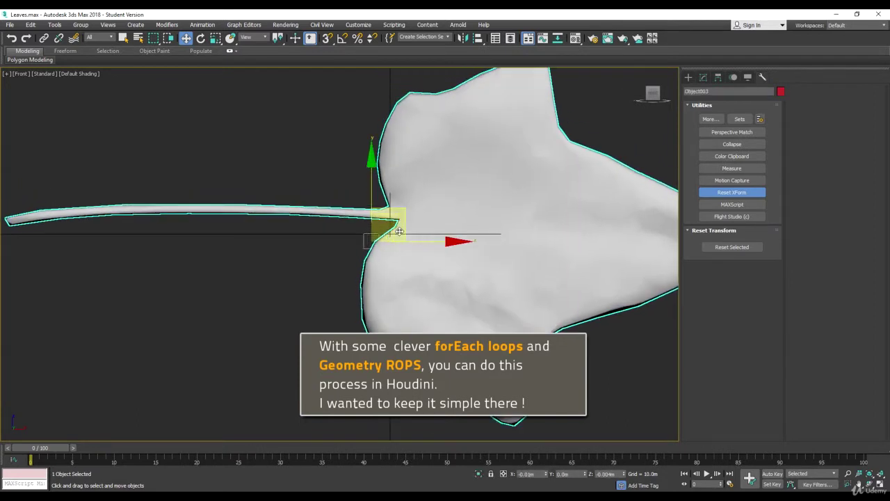
pyautogui.moveTo(411, 219); pyautogui.dragTo(408, 213)
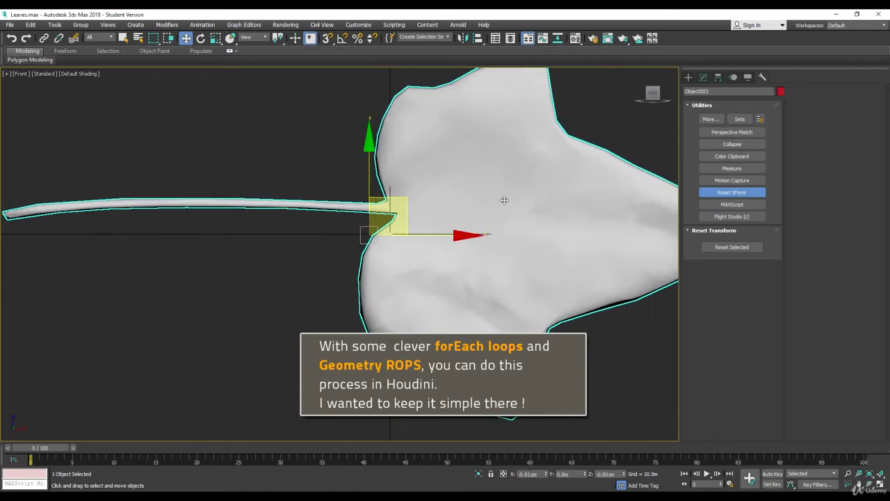
# Step: Adjust only the leaf's pivot, moving it toward the point where the stem meets the leaf
pyautogui.click(705, 78)
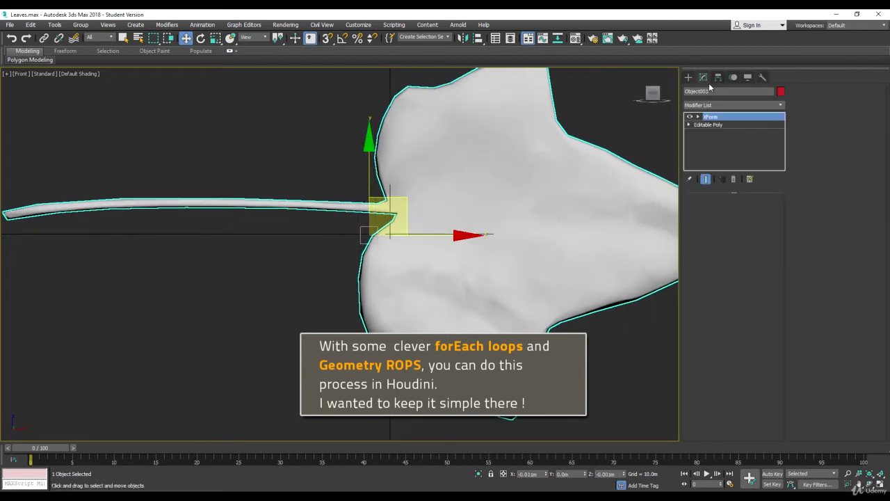
pyautogui.click(718, 77)
pyautogui.click(733, 140)
pyautogui.moveTo(408, 217); pyautogui.dragTo(373, 202)
pyautogui.scroll(-2, 440, 209)
pyautogui.scroll(4, 439, 209)
pyautogui.scroll(-3, 373, 201)
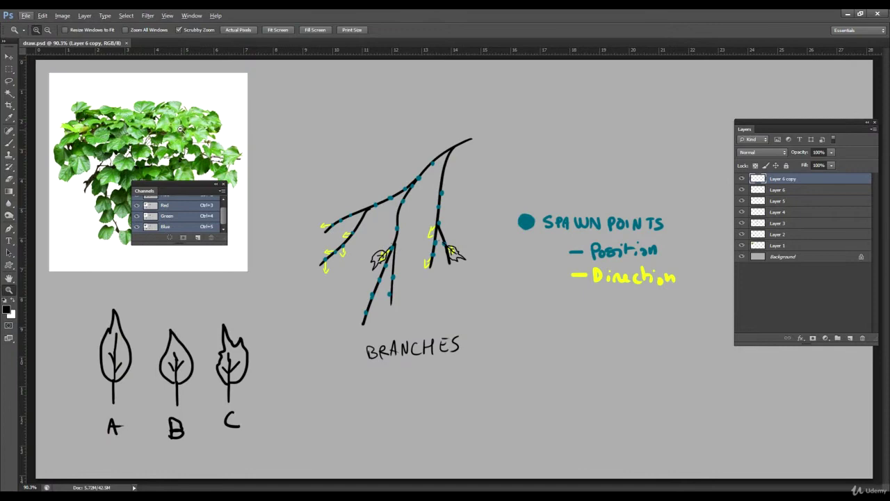
# Step: Switch to Photoshop, examine the ivy reference photo in draw.psd up close, and return to 3ds Max
pyautogui.moveTo(189, 184); pyautogui.dragTo(403, 212)
pyautogui.keyDown('alt'); pyautogui.scroll(9, 105, 215); pyautogui.keyUp('alt')
pyautogui.moveTo(92, 229); pyautogui.dragTo(198, 286)
pyautogui.hotkey('alt', 'Tab')
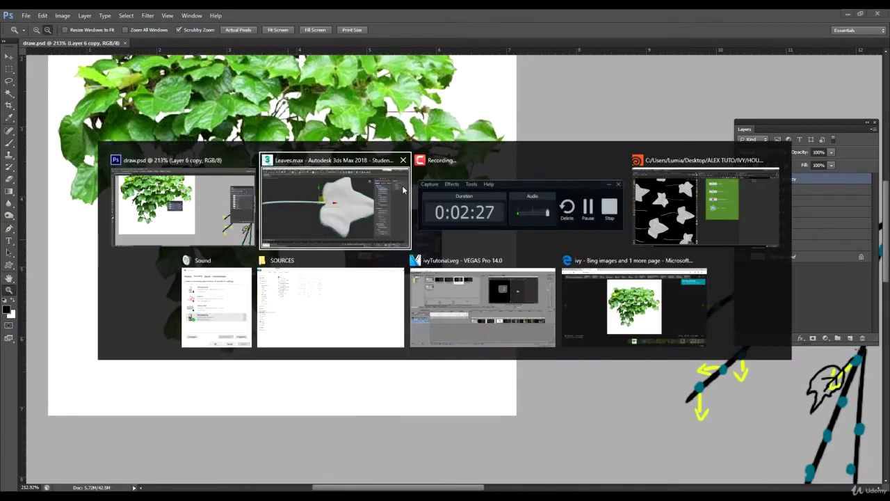
# Step: Place the pivot on the stem just outside the leaf base and convert the leaf to Editable Poly
pyautogui.moveTo(377, 197)
pyautogui.mouseDown()
pyautogui.moveTo(332, 192)
pyautogui.moveTo(424, 196)
pyautogui.moveTo(361, 194)
pyautogui.mouseUp()
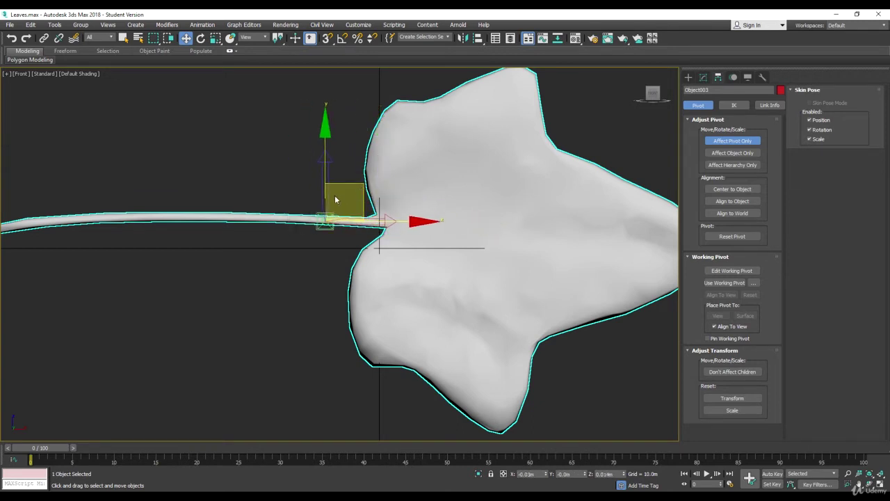
pyautogui.scroll(-4, 419, 206)
pyautogui.click(706, 79)
pyautogui.rightClick(285, 175)
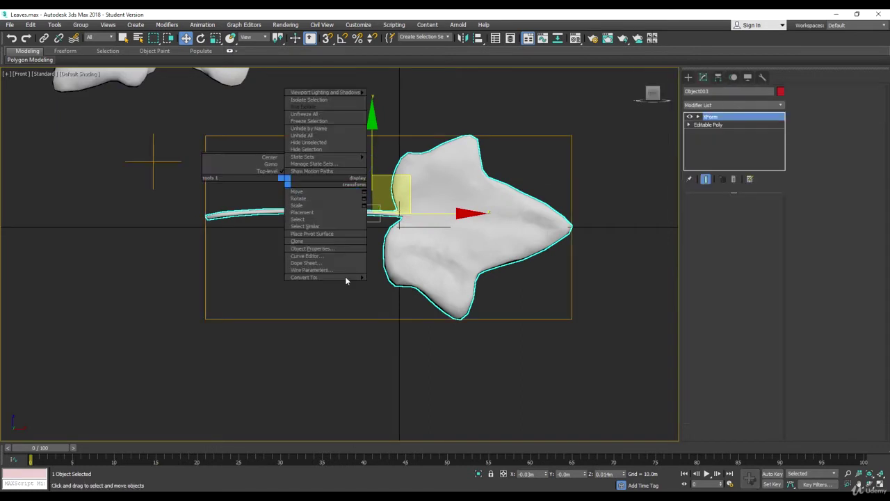
pyautogui.click(409, 290)
# Step: At vertex level, try deleting the outer part of the leaf's stem and undo the deletion
pyautogui.scroll(3, 200, 195)
pyautogui.press('1')
pyautogui.moveTo(179, 179); pyautogui.dragTo(299, 277)
pyautogui.press('F3')
pyautogui.moveTo(413, 304); pyautogui.dragTo(415, 294)
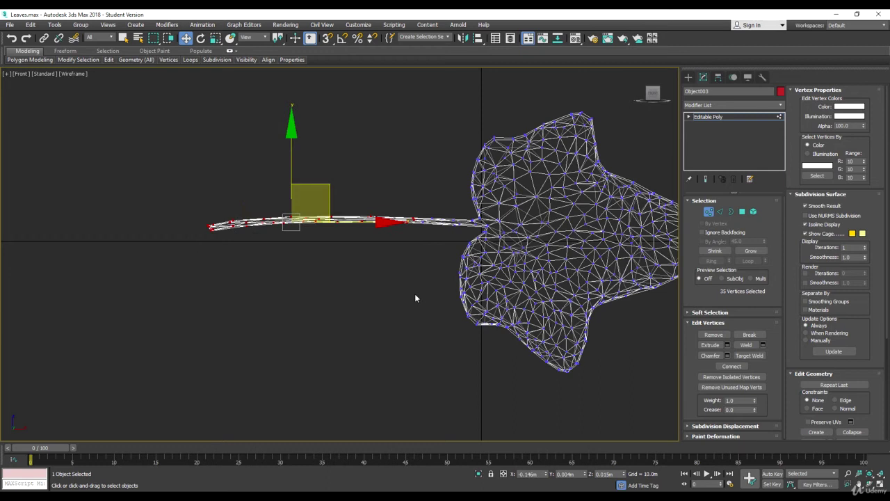
pyautogui.press('F3')
pyautogui.press('Delete')
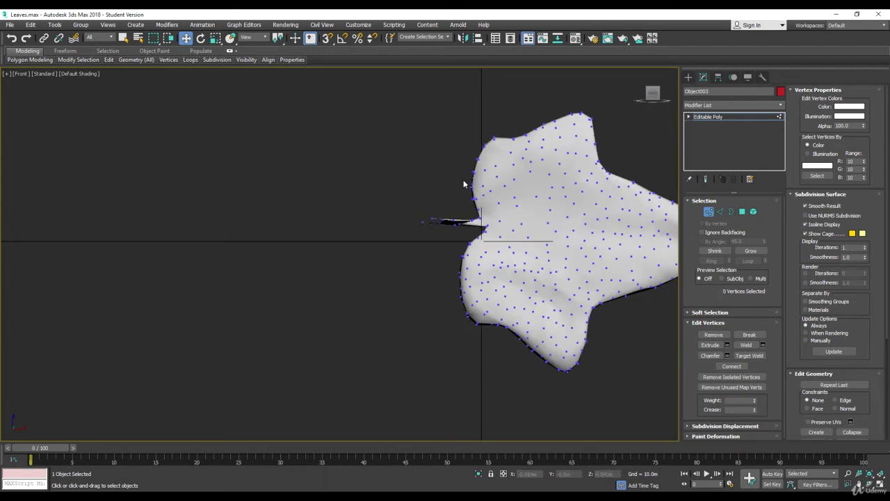
pyautogui.hotkey('ctrl', 'z')
# Step: Shorten the stem by scaling its vertices along X and moving them back to the leaf base, and leave vertex level
pyautogui.scroll(3, 331, 198)
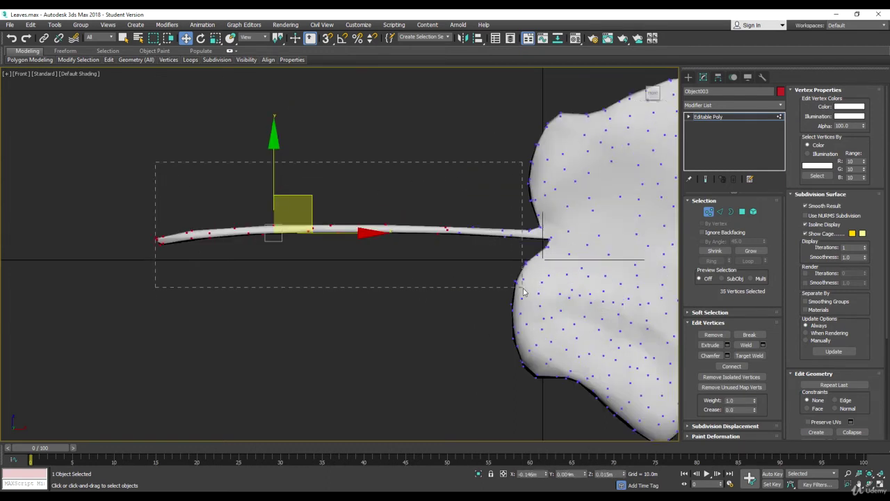
pyautogui.moveTo(523, 288); pyautogui.dragTo(508, 283)
pyautogui.press('r')
pyautogui.moveTo(397, 233); pyautogui.dragTo(508, 242)
pyautogui.press('w')
pyautogui.press('1')
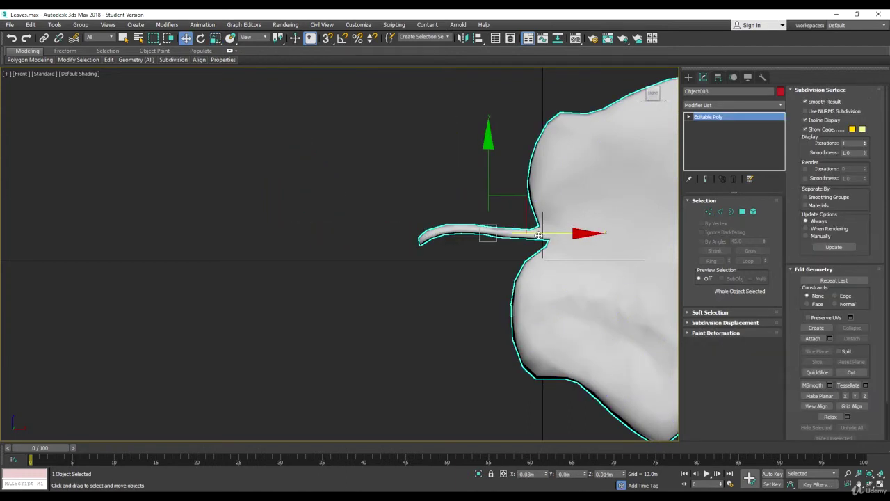
# Step: Set the shortened leaf's X, Y and Z position to 0
pyautogui.scroll(-2, 542, 252)
pyautogui.moveTo(535, 233); pyautogui.dragTo(450, 205, button='middle')
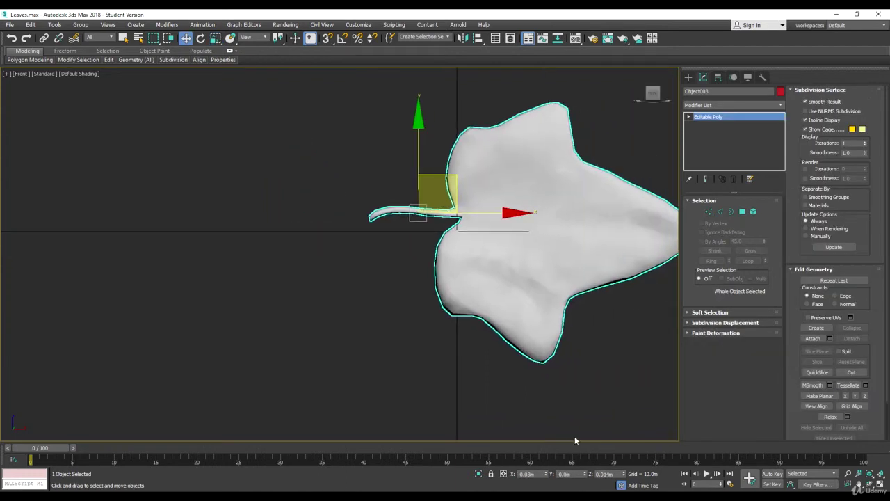
pyautogui.doubleClick(533, 474)
pyautogui.write('0')
pyautogui.press('Tab')
pyautogui.write('0')
pyautogui.press('Tab')
pyautogui.write('0')
pyautogui.press('Tab')
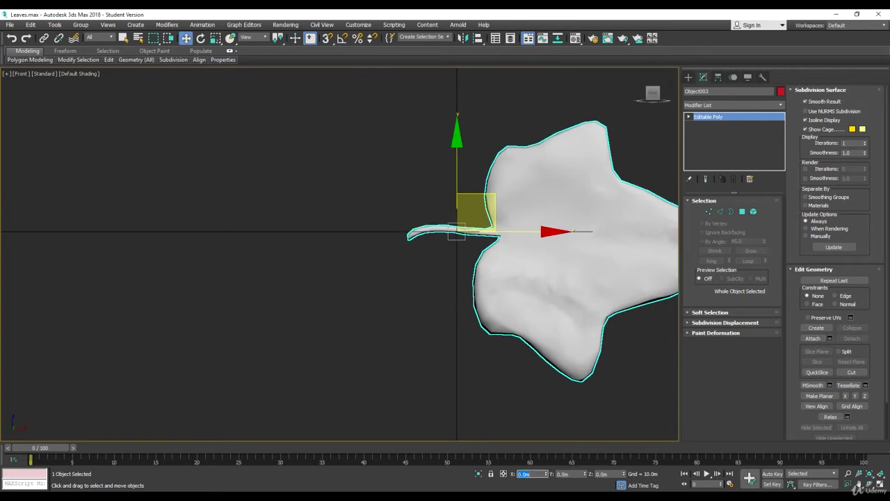
# Step: Hide the leaf at the origin
pyautogui.scroll(-3, 495, 280)
pyautogui.scroll(-2, 495, 279)
pyautogui.rightClick(440, 217)
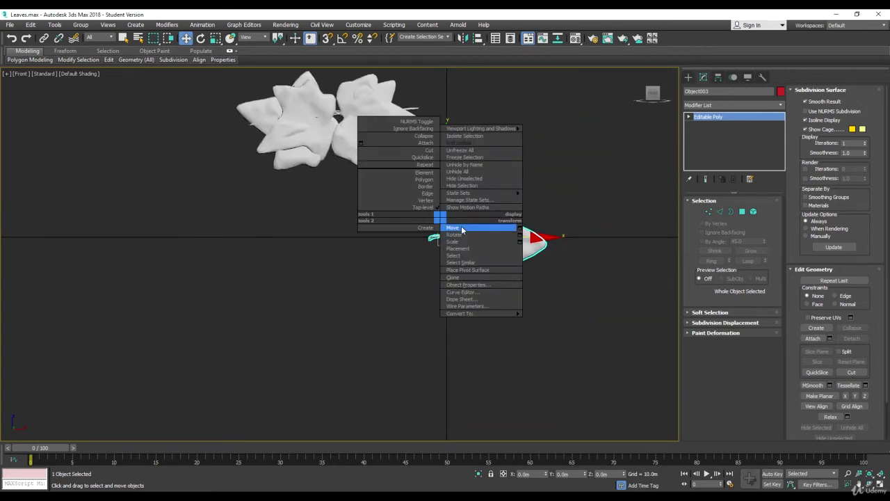
pyautogui.click(463, 186)
# Step: Move a second leaf from the stack to the origin and convert it to Editable Poly
pyautogui.moveTo(369, 118); pyautogui.dragTo(461, 235)
pyautogui.scroll(4, 453, 229)
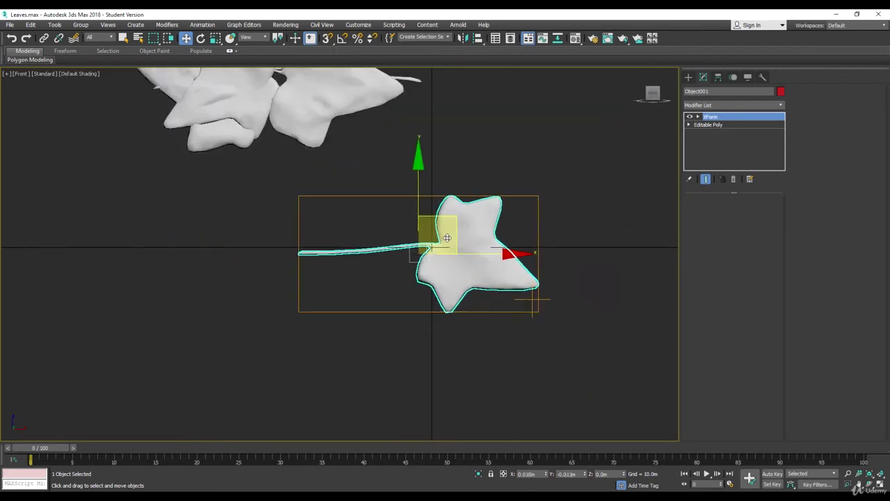
pyautogui.rightClick(411, 224)
pyautogui.moveTo(453, 322)
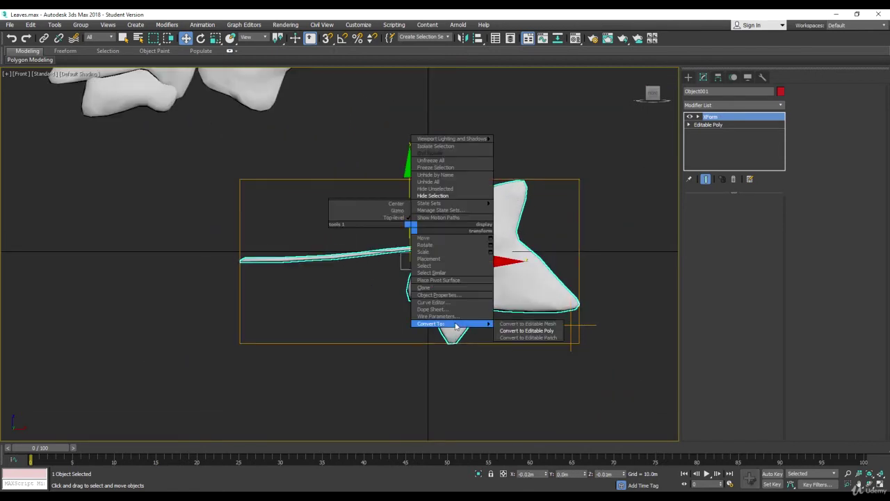
pyautogui.click(521, 332)
pyautogui.moveTo(450, 279); pyautogui.dragTo(440, 266, button='middle')
# Step: Rotate the second leaf so its tip points along positive X, and nudge it into place at the origin
pyautogui.press('e')
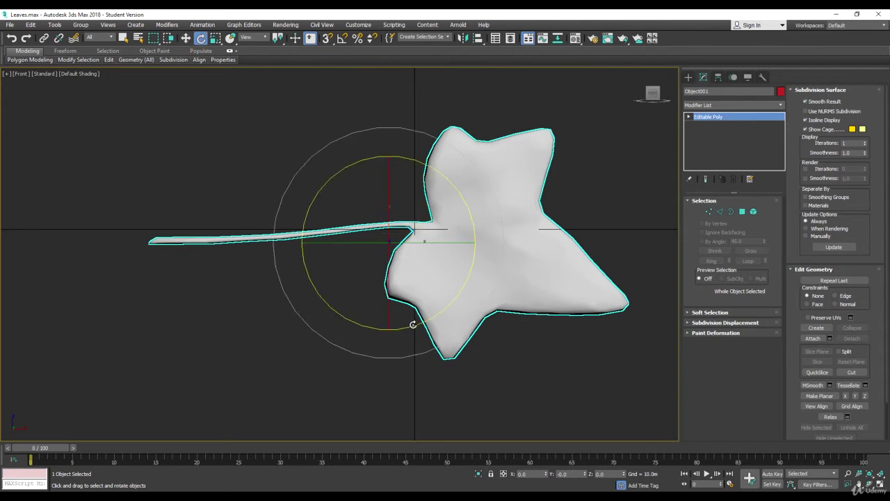
pyautogui.moveTo(419, 324); pyautogui.dragTo(434, 254)
pyautogui.press('w')
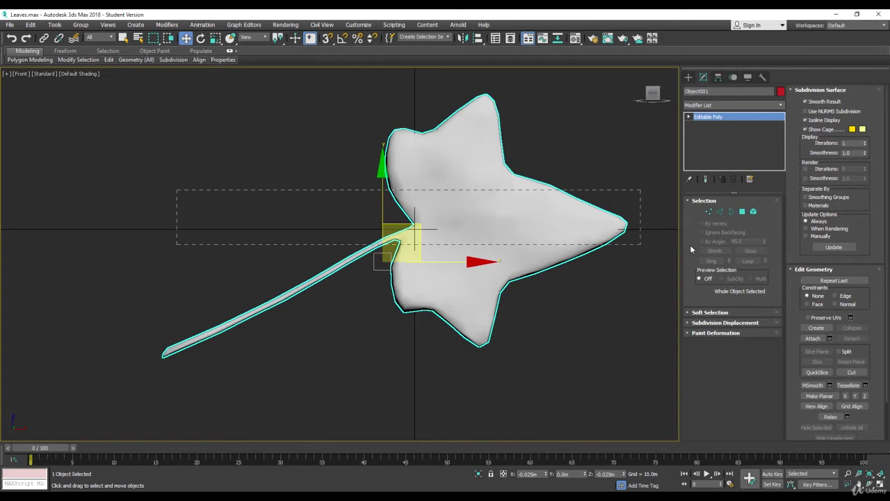
pyautogui.moveTo(691, 249); pyautogui.dragTo(691, 249)
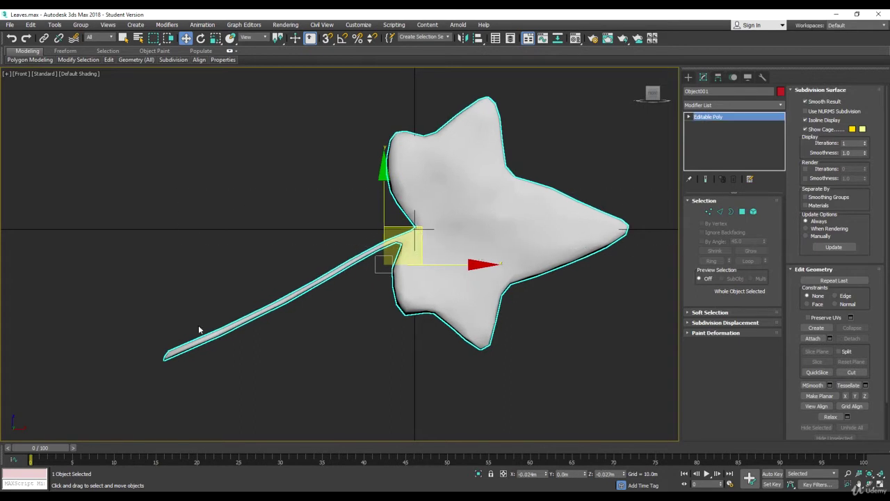
# Step: Select the vertices of the second leaf's stem
pyautogui.press('1')
pyautogui.moveTo(394, 397); pyautogui.dragTo(394, 397)
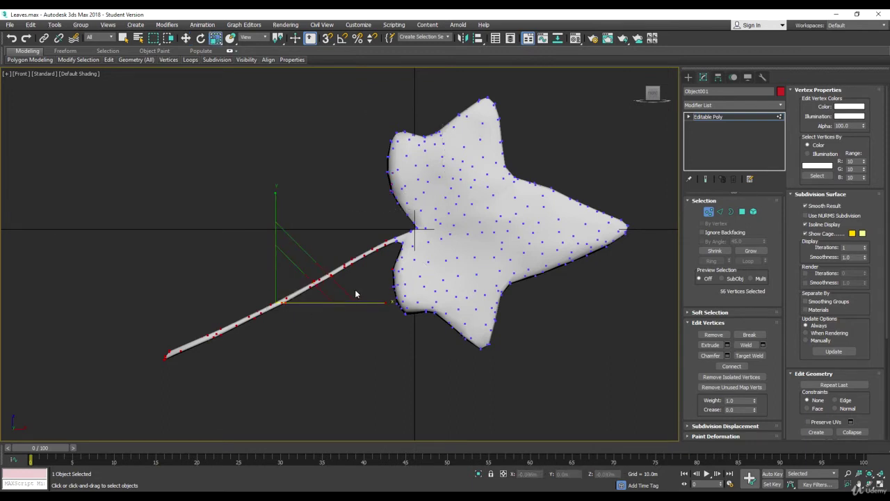
pyautogui.press('w')
pyautogui.press('e')
pyautogui.moveTo(310, 268); pyautogui.dragTo(350, 221)
pyautogui.hotkey('ctrl', 'z')
pyautogui.hotkey('ctrl', 'z')
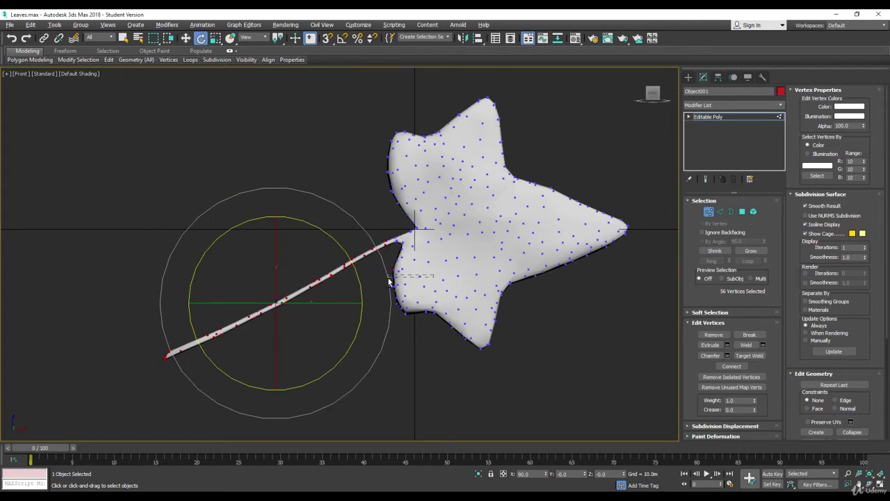
# Step: Level the stem with its end at the leaf base, shorten it by scaling its vertices along X, and leave vertex level
pyautogui.keyDown('alt'); pyautogui.moveTo(390, 281); pyautogui.dragTo(362, 287); pyautogui.keyUp('alt')
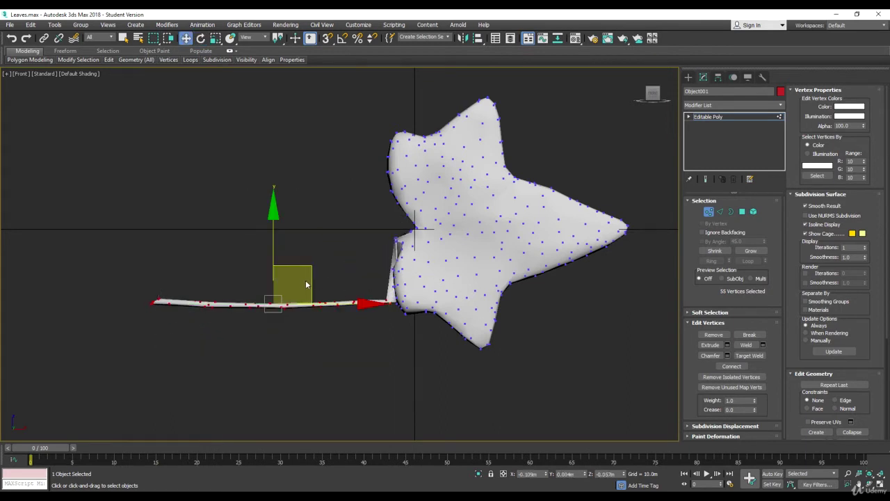
pyautogui.moveTo(306, 284); pyautogui.dragTo(288, 209)
pyautogui.press('r')
pyautogui.press('F3')
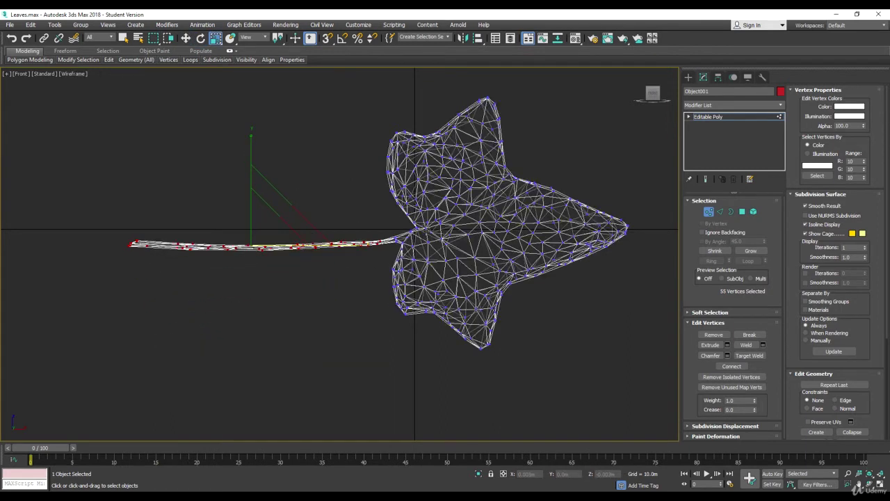
pyautogui.press('F3')
pyautogui.moveTo(357, 244); pyautogui.dragTo(418, 225)
pyautogui.press('w')
pyautogui.press('1')
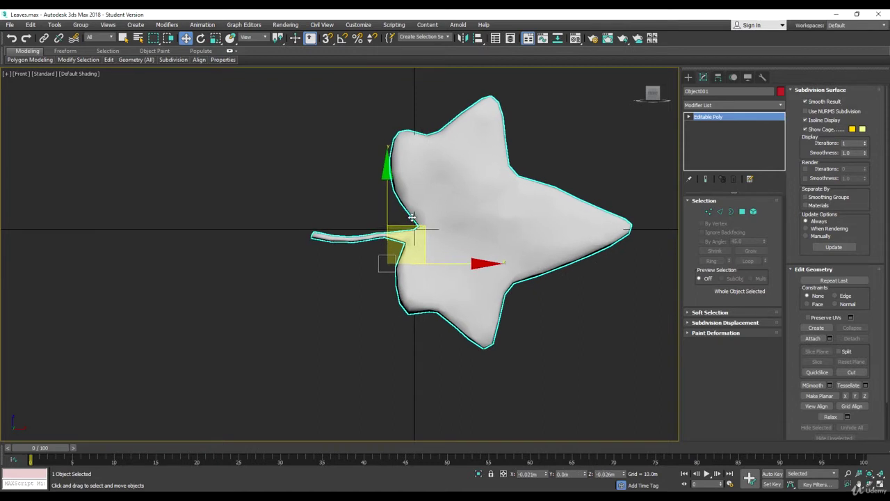
# Step: Move only the leaf's pivot to the point where the stem meets the blade
pyautogui.click(718, 76)
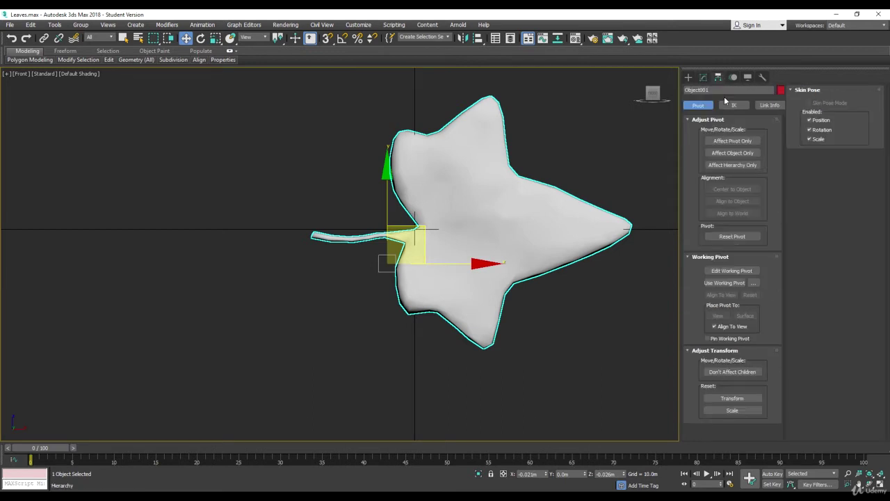
pyautogui.click(733, 140)
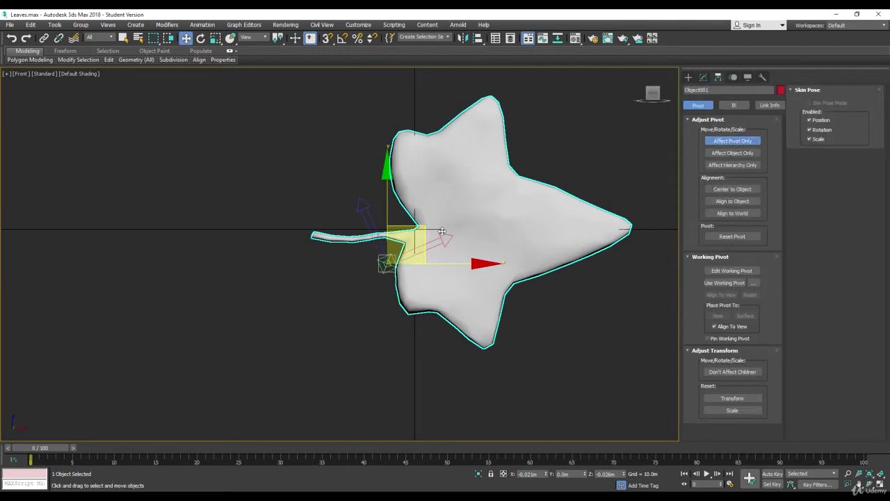
pyautogui.moveTo(421, 228); pyautogui.dragTo(441, 202)
pyautogui.click(733, 140)
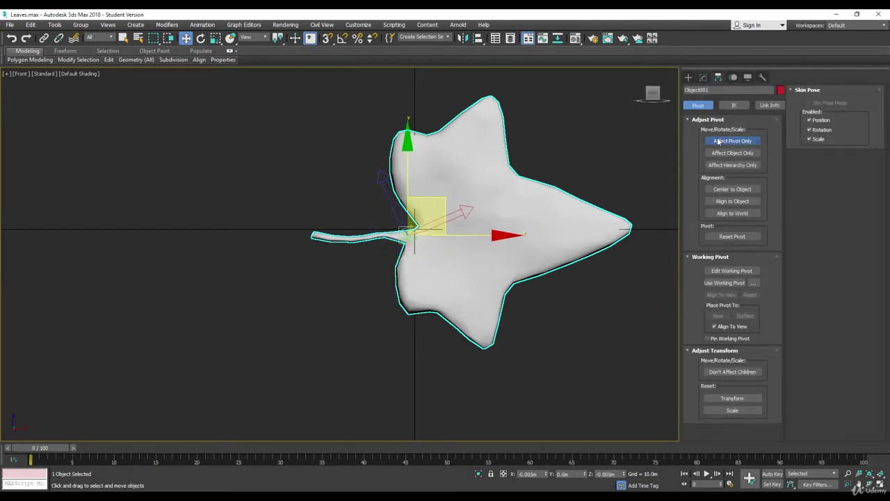
# Step: Reset the leaf's transform with Reset XForm
pyautogui.click(762, 77)
pyautogui.click(733, 247)
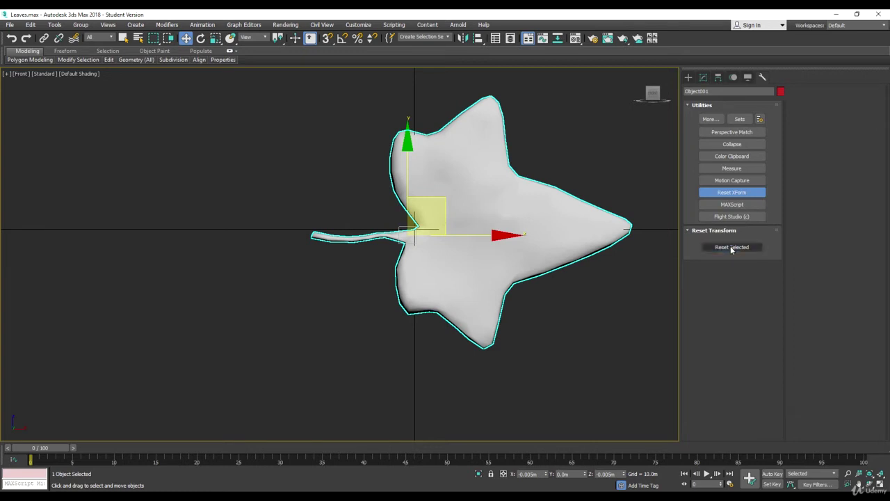
pyautogui.click(718, 77)
pyautogui.click(736, 142)
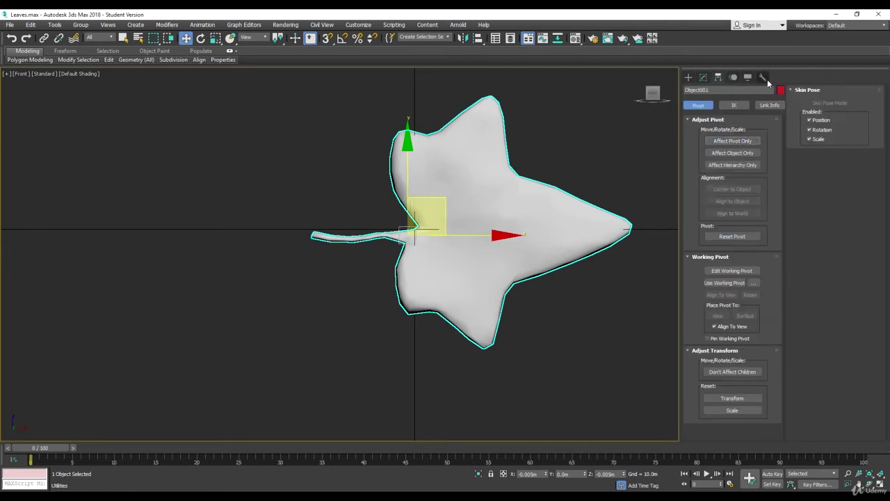
pyautogui.click(763, 77)
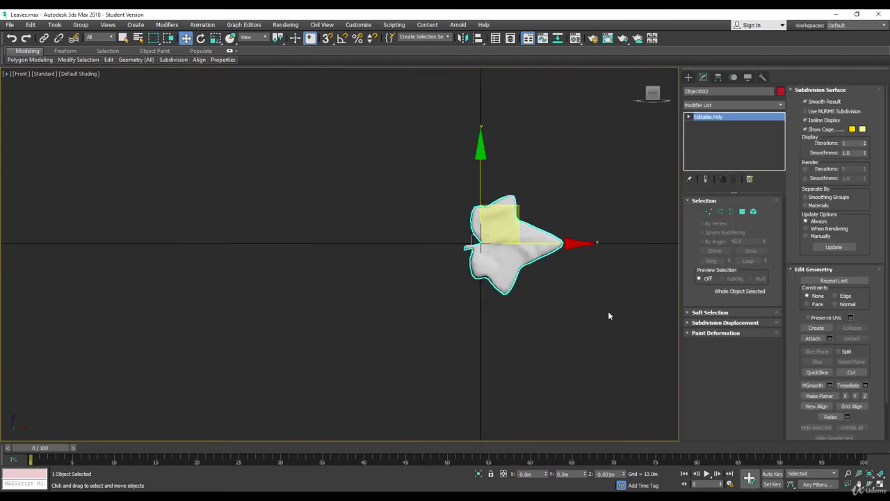
# Step: Unhide all the leaves, select all five and set their X position to 0
pyautogui.rightClick(566, 279)
pyautogui.click(582, 236)
pyautogui.moveTo(618, 182); pyautogui.dragTo(631, 206, button='middle')
pyautogui.hotkey('ctrl', 'a')
pyautogui.keyDown('alt'); pyautogui.moveTo(460, 185); pyautogui.dragTo(480, 195, button='middle'); pyautogui.keyUp('alt')
pyautogui.click(530, 474)
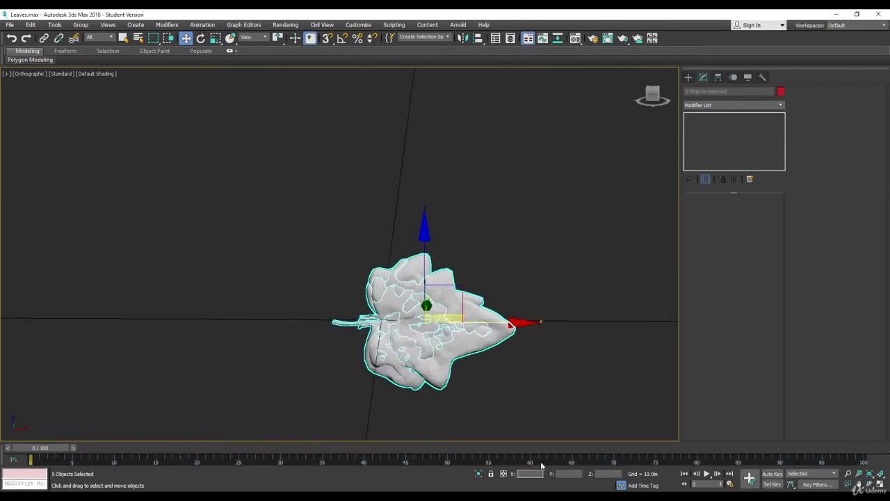
pyautogui.write('0')
pyautogui.press('Return')
# Step: Apply Reset XForm to the five selected leaves and convert them to Editable Poly
pyautogui.click(762, 77)
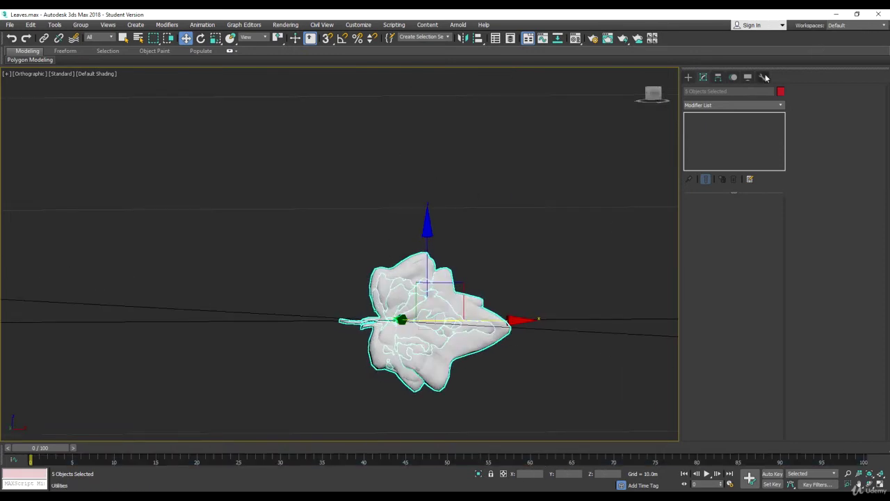
pyautogui.click(732, 252)
pyautogui.rightClick(493, 189)
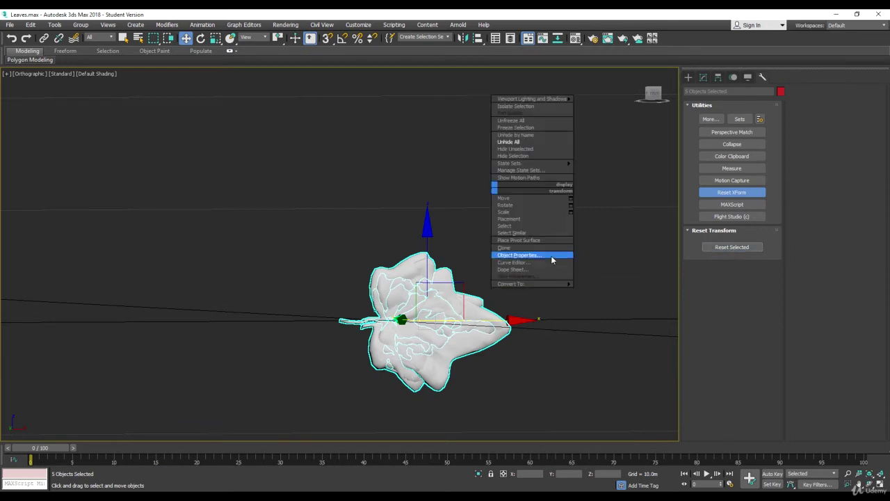
pyautogui.moveTo(550, 283)
pyautogui.click(603, 293)
# Step: Rotate the five leaves with angle snap so they lie flat on the ground plane, and show them in a wireframe Top view
pyautogui.moveTo(518, 262); pyautogui.dragTo(579, 271, button='middle')
pyautogui.scroll(-5, 527, 261)
pyautogui.press('p')
pyautogui.press('z')
pyautogui.keyDown('alt'); pyautogui.moveTo(526, 260); pyautogui.dragTo(472, 280, button='middle'); pyautogui.keyUp('alt')
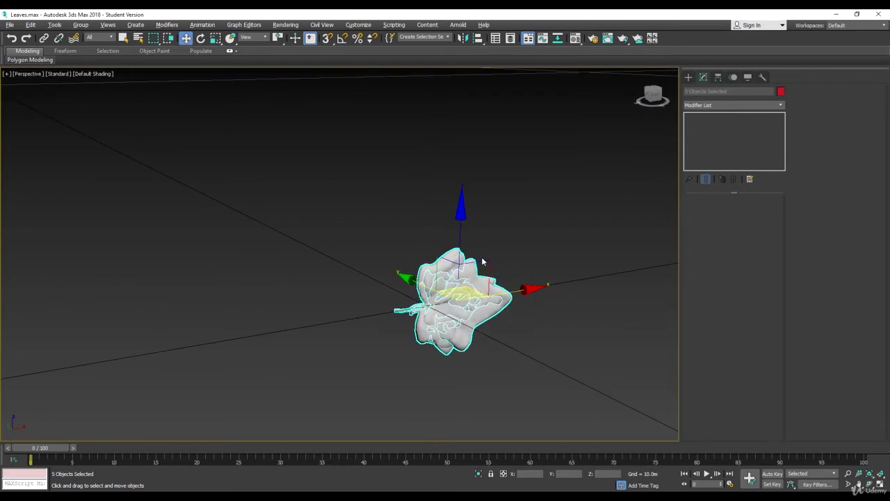
pyautogui.moveTo(482, 260); pyautogui.dragTo(500, 263, button='middle')
pyautogui.press('e')
pyautogui.press('a')
pyautogui.moveTo(523, 285); pyautogui.dragTo(515, 244)
pyautogui.moveTo(415, 185); pyautogui.dragTo(404, 207, button='middle')
pyautogui.press('w')
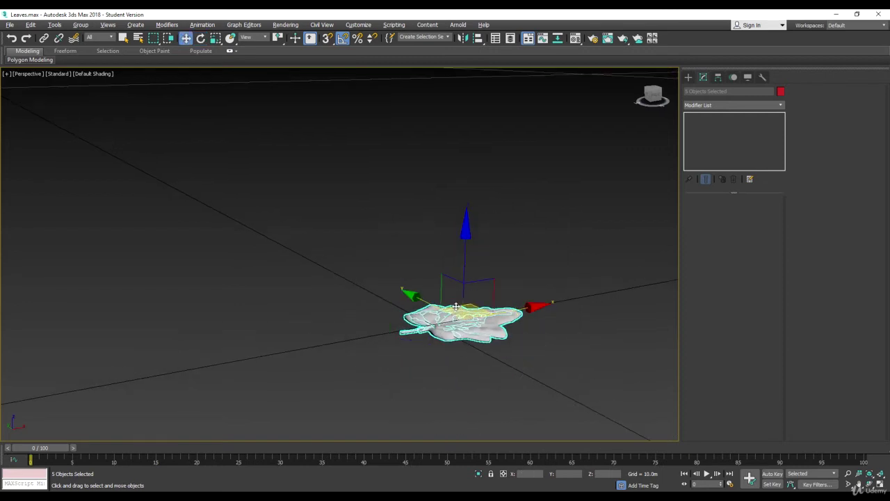
pyautogui.keyDown('alt'); pyautogui.moveTo(455, 307); pyautogui.dragTo(443, 312, button='middle'); pyautogui.keyUp('alt')
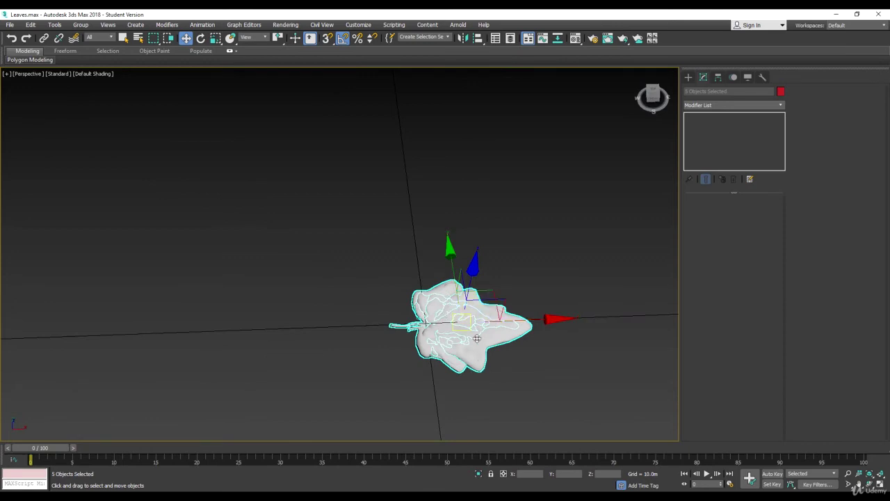
pyautogui.press('t')
pyautogui.press('F3')
pyautogui.press('e')
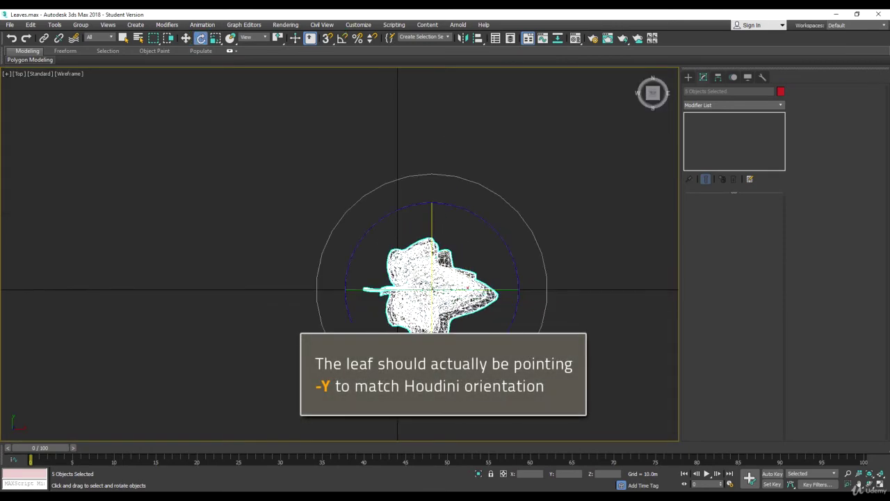
pyautogui.moveTo(451, 373); pyautogui.dragTo(533, 356)
pyautogui.hotkey('ctrl', 'z')
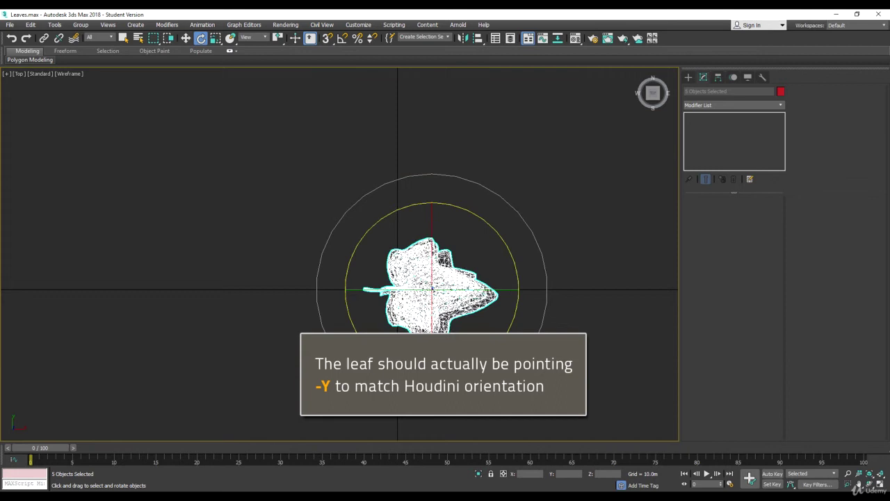
# Step: Rotate the five leaves about the vertical axis with angle snap so their tips point along positive Y
pyautogui.press('a')
pyautogui.moveTo(518, 282); pyautogui.dragTo(528, 313)
pyautogui.press('w')
# Step: Set the X and Y position of the five leaves to 0
pyautogui.press('Tab')
pyautogui.hotkey('shift', 'Tab')
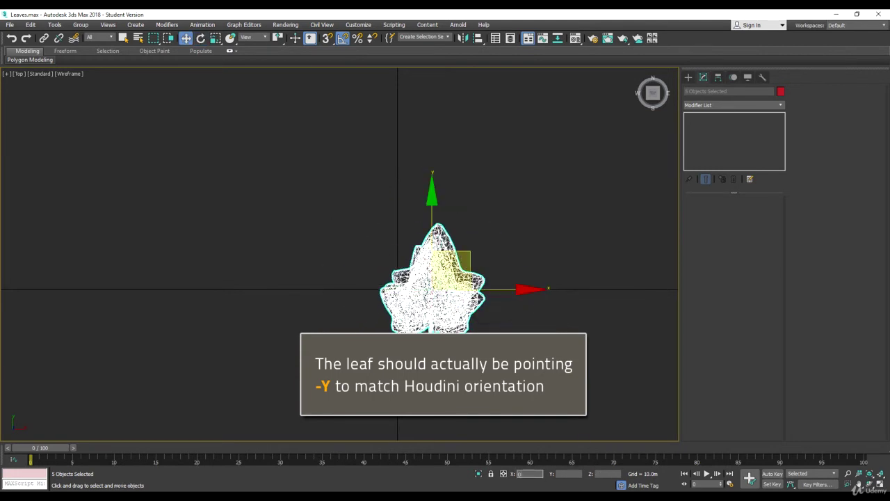
pyautogui.write('0')
pyautogui.press('Tab')
pyautogui.write('0')
pyautogui.press('Tab')
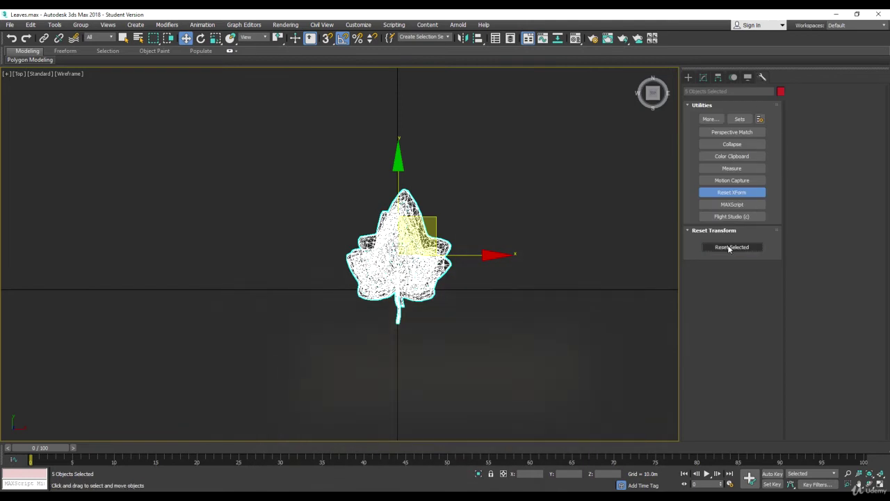
# Step: Reset the transforms of the five rotated leaves with Reset XForm, and return to a shaded Perspective view
pyautogui.click(732, 247)
pyautogui.keyDown('alt'); pyautogui.moveTo(431, 252); pyautogui.dragTo(465, 216, button='middle'); pyautogui.keyUp('alt')
pyautogui.press('F3')
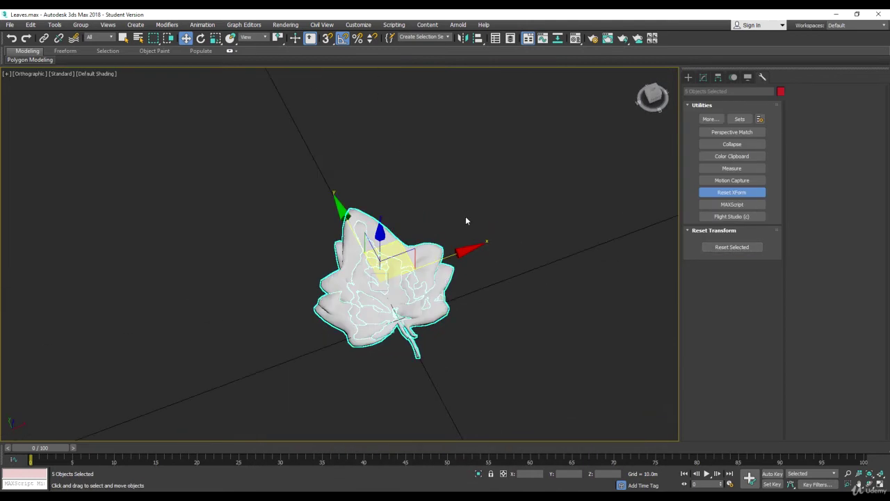
pyautogui.press('p')
pyautogui.moveTo(393, 243)
pyautogui.keyDown('alt'); pyautogui.mouseDown(button='middle')
pyautogui.moveTo(414, 221)
pyautogui.moveTo(493, 263)
pyautogui.mouseUp(button='middle'); pyautogui.keyUp('alt')
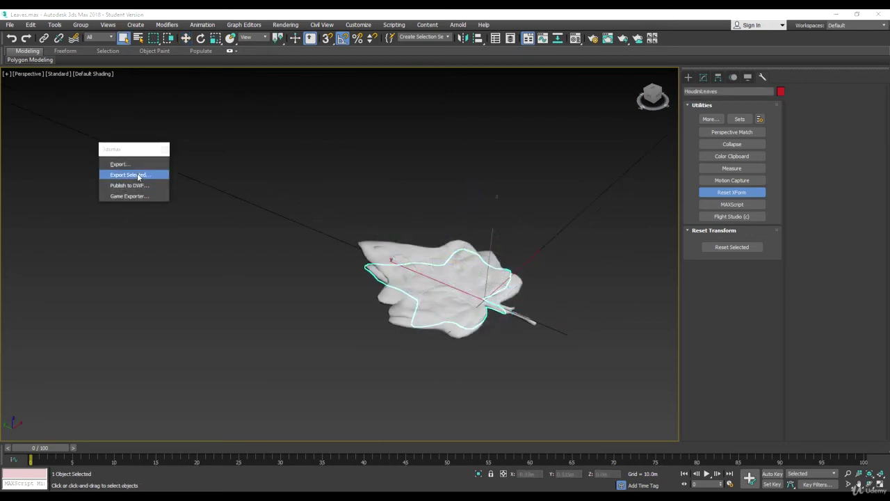
# Step: Start exporting the selected leaf to the SourceMeshes folder as Leaf01 and delete the old leaf file there
pyautogui.click(138, 176)
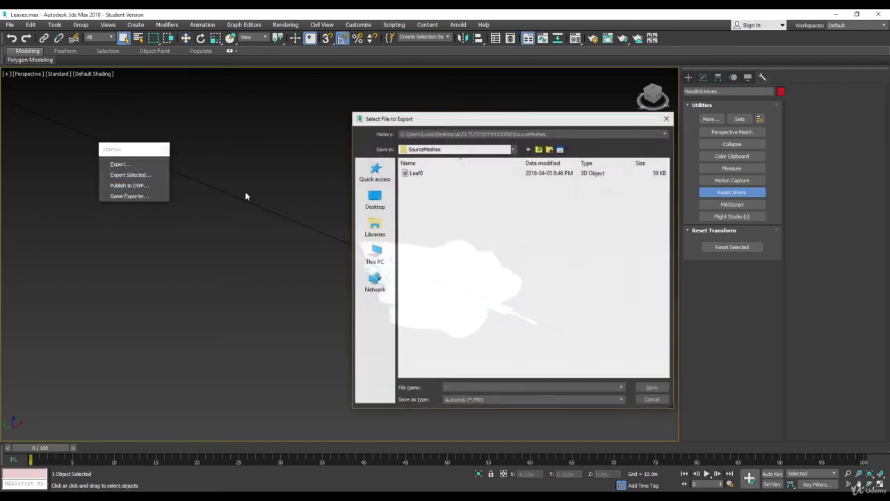
pyautogui.doubleClick(421, 173)
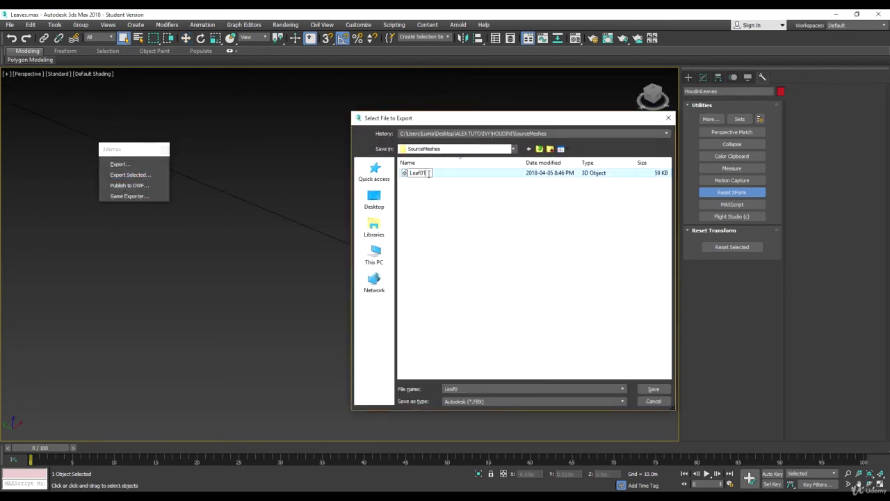
pyautogui.write('1')
pyautogui.click(430, 179)
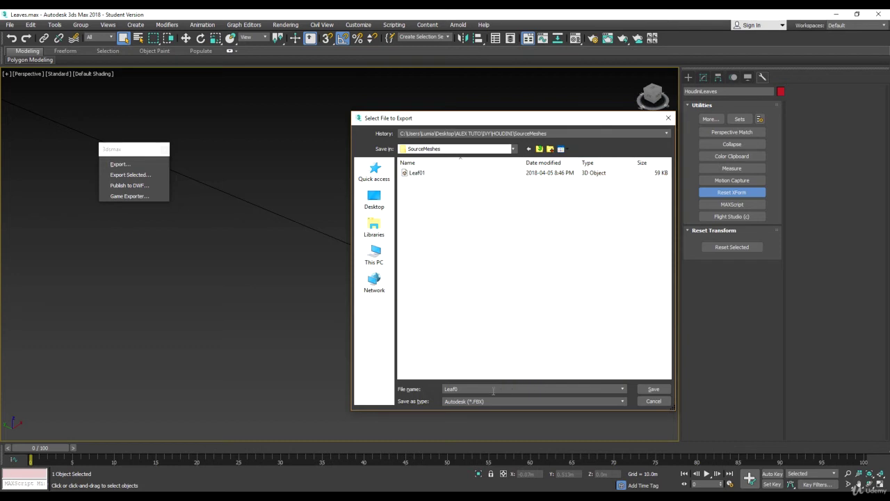
pyautogui.click(427, 174)
pyautogui.press('Delete')
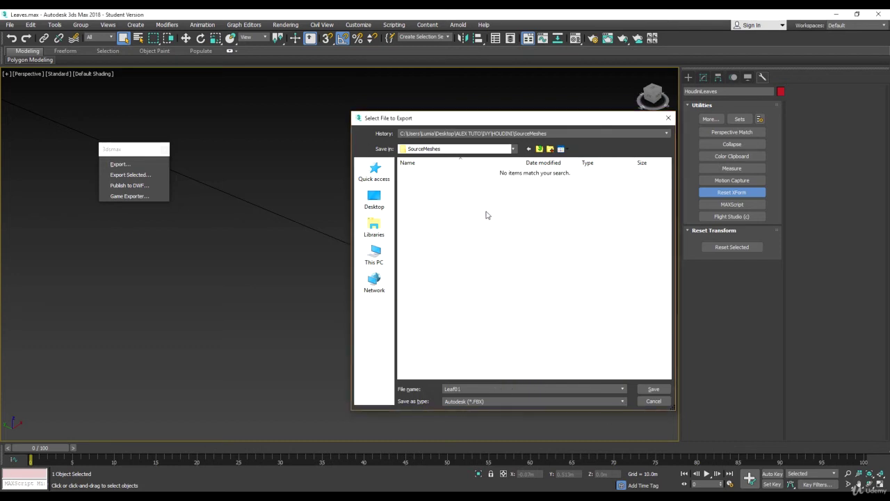
# Step: Export the leaf as Leaf01 in gw::OBJ-Exporter (*.OBJ) format with the existing export options
pyautogui.click(485, 401)
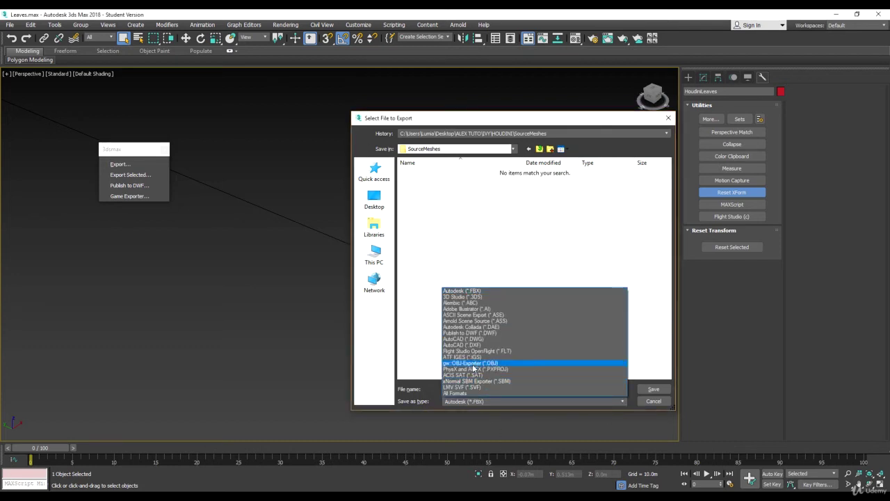
pyautogui.click(473, 363)
pyautogui.press('Return')
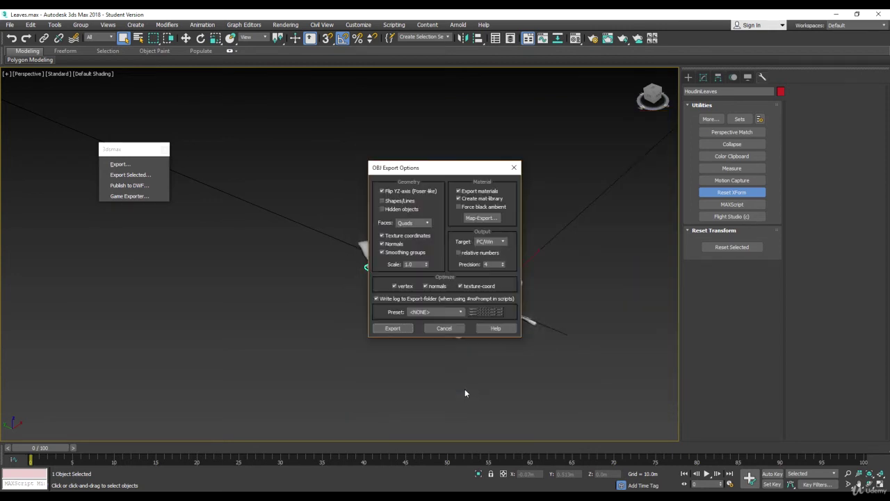
pyautogui.click(392, 328)
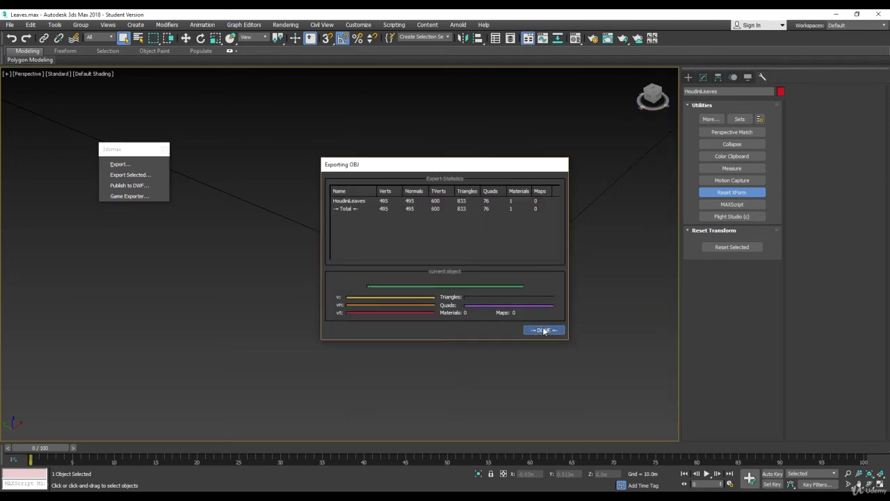
pyautogui.click(543, 330)
# Step: Hide the exported Leaf01 mesh in the Perspective view
pyautogui.rightClick(503, 281)
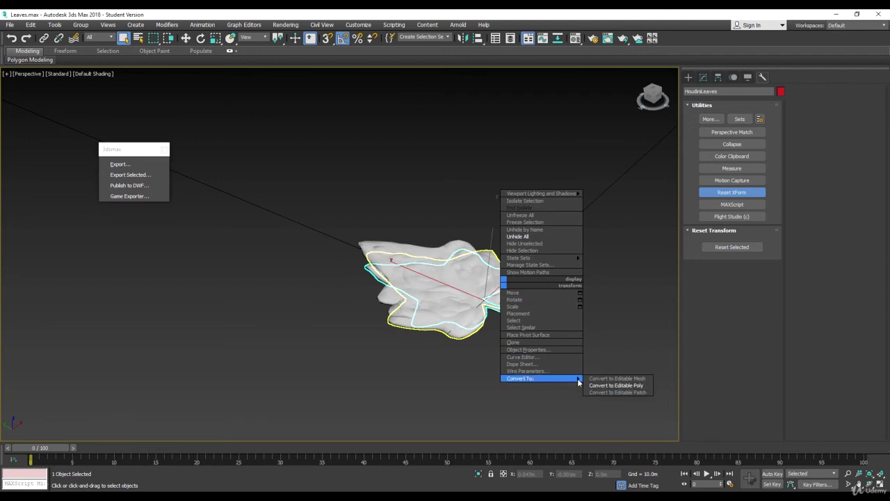
pyautogui.click(604, 379)
pyautogui.rightClick(442, 247)
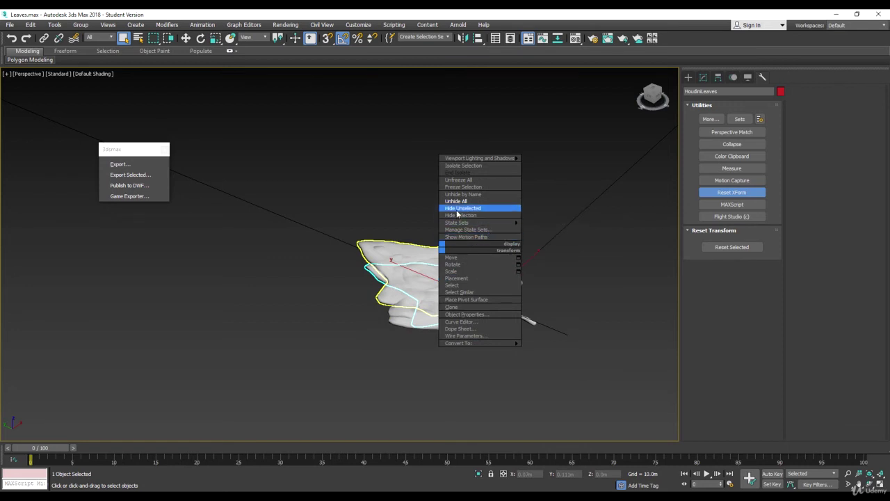
pyautogui.click(460, 217)
# Step: Export the remaining leaves one at a time to SourceMeshes as Leaf02 to Leaf05 in gw::OBJ-Exporter (*.OBJ) format, hiding each exported leaf
pyautogui.click(487, 277)
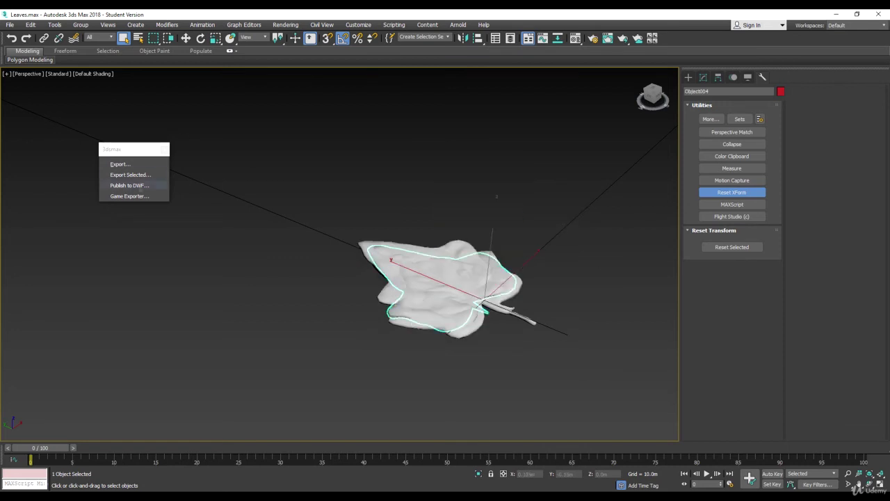
pyautogui.rightClick(474, 260)
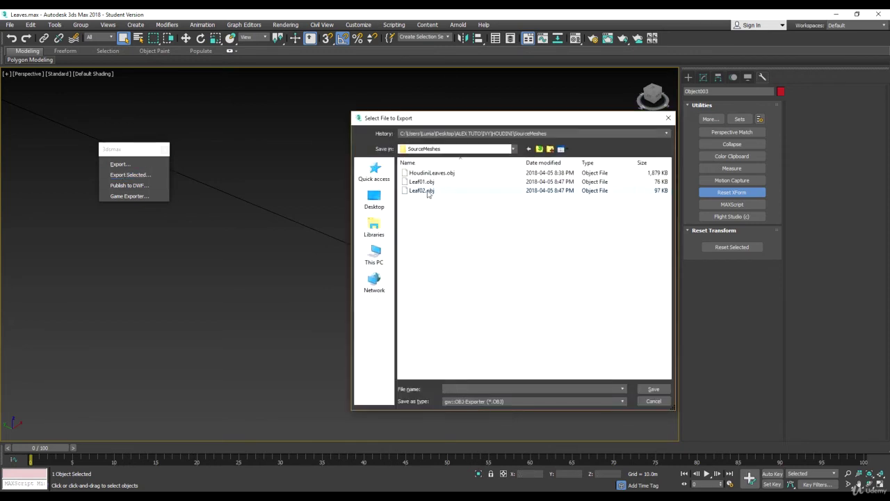
pyautogui.click(418, 193)
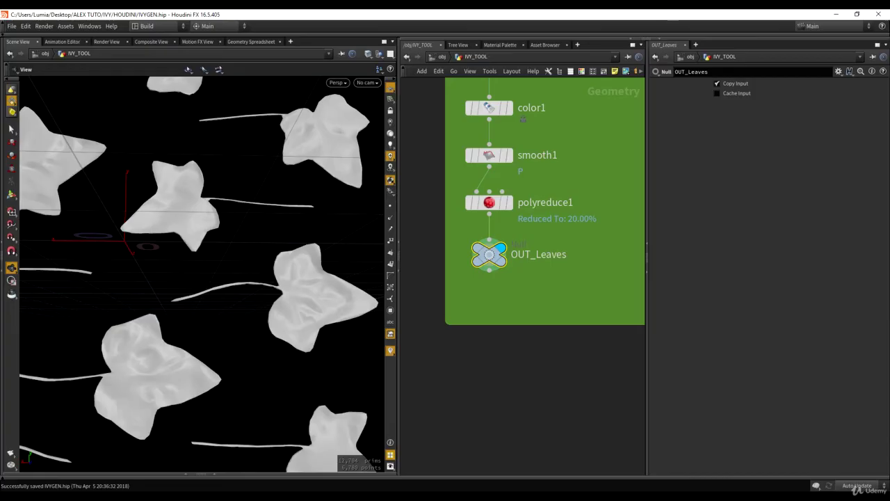
# Step: Switch to Houdini and add a File node in empty space beside the green leaf network box in IVY_TOOL
pyautogui.scroll(-6, 535, 314)
pyautogui.moveTo(566, 267); pyautogui.dragTo(472, 339, button='middle')
pyautogui.scroll(-2, 634, 204)
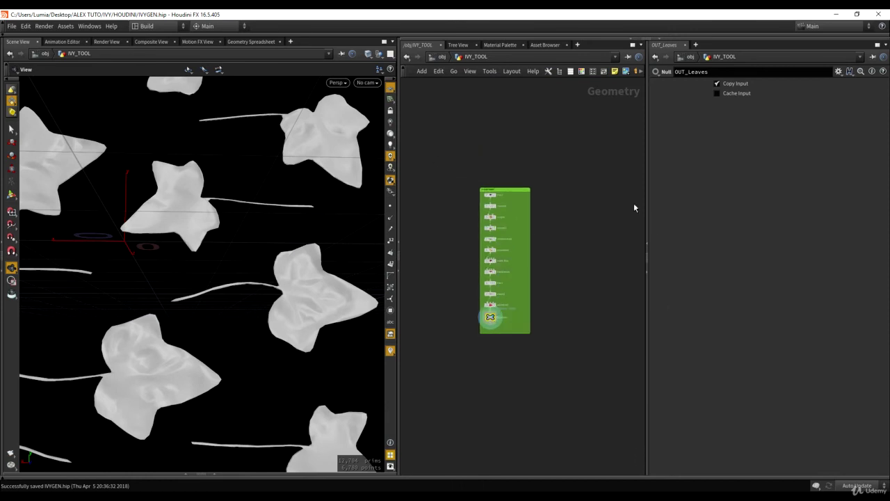
pyautogui.press('Tab')
pyautogui.moveTo(516, 210)
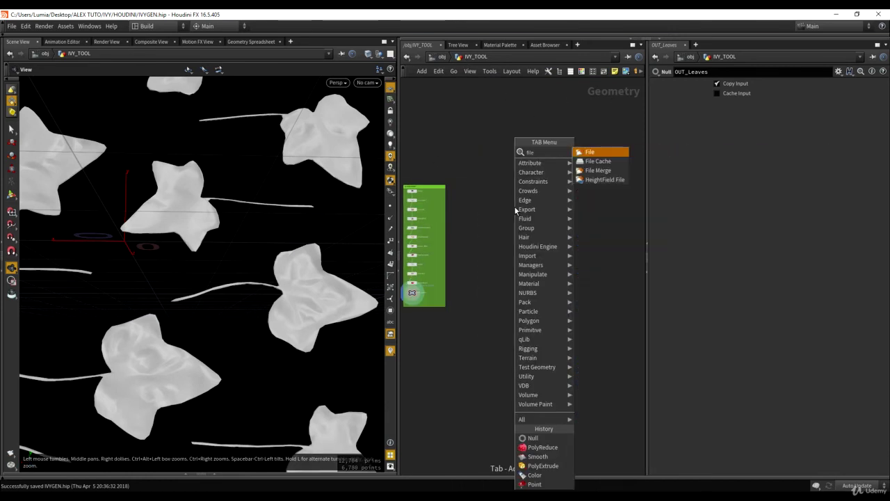
pyautogui.click(590, 149)
pyautogui.click(513, 208)
pyautogui.moveTo(513, 209); pyautogui.dragTo(456, 219, button='middle')
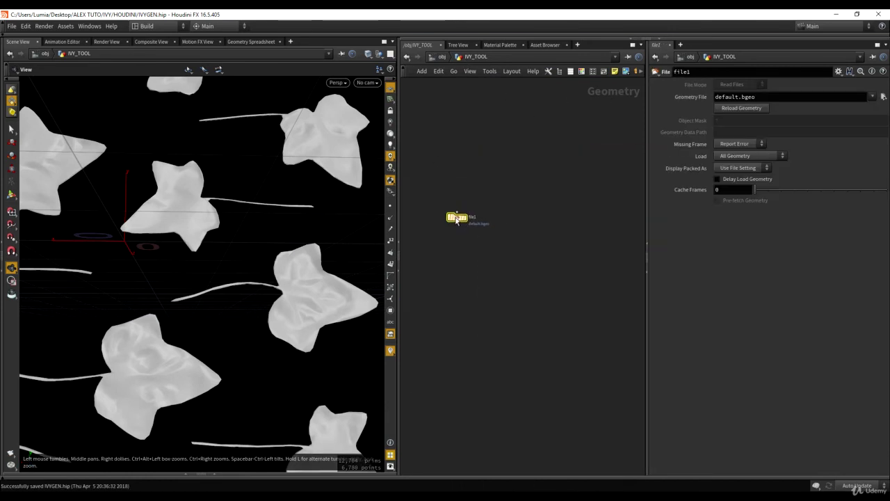
# Step: Display the new File node's default geometry and frame it in the Scene View
pyautogui.scroll(3, 456, 217)
pyautogui.click(471, 217)
pyautogui.hotkey('space', 'f')
pyautogui.moveTo(219, 235); pyautogui.dragTo(262, 205)
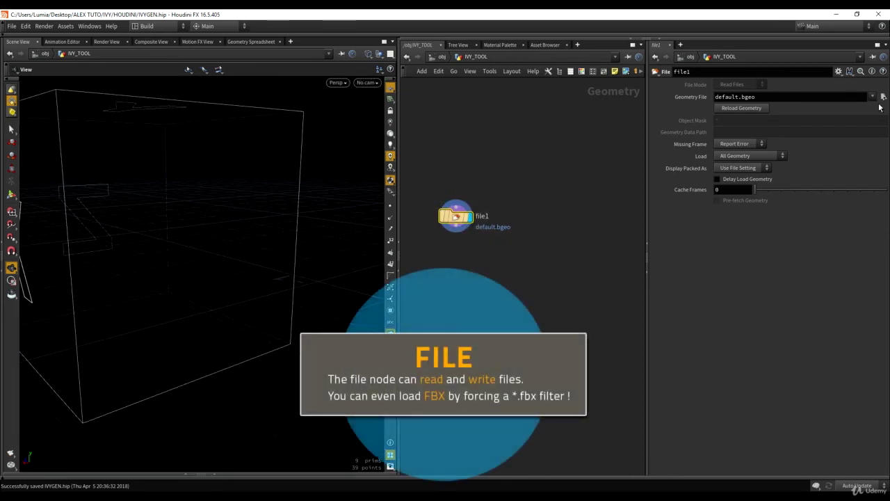
# Step: Load Leaf01.obj from $HIP/SourceMeshes into the File node, frame the leaf and show it in wireframe
pyautogui.click(884, 97)
pyautogui.click(629, 110)
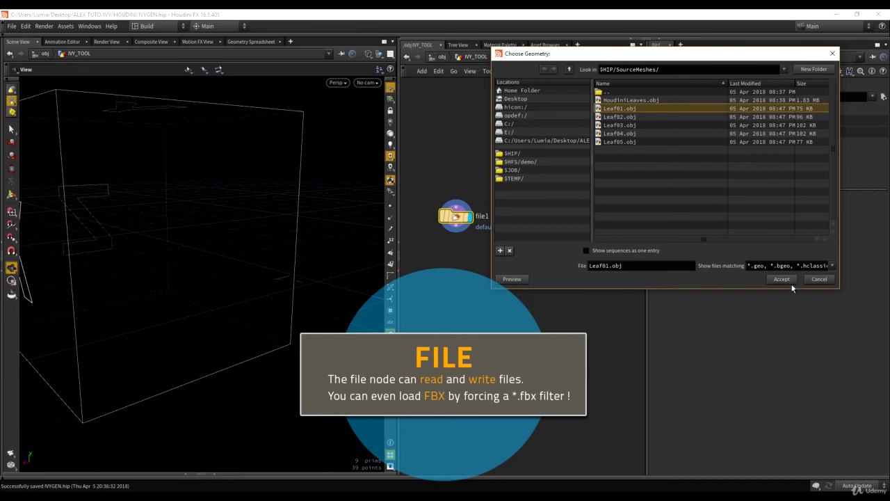
pyautogui.doubleClick(630, 109)
pyautogui.hotkey('space', 'g')
pyautogui.moveTo(185, 202)
pyautogui.mouseDown()
pyautogui.moveTo(183, 236)
pyautogui.moveTo(213, 209)
pyautogui.moveTo(20, 189)
pyautogui.moveTo(123, 207)
pyautogui.moveTo(246, 211)
pyautogui.mouseUp()
pyautogui.hotkey('shift', 'w')
pyautogui.press('w')
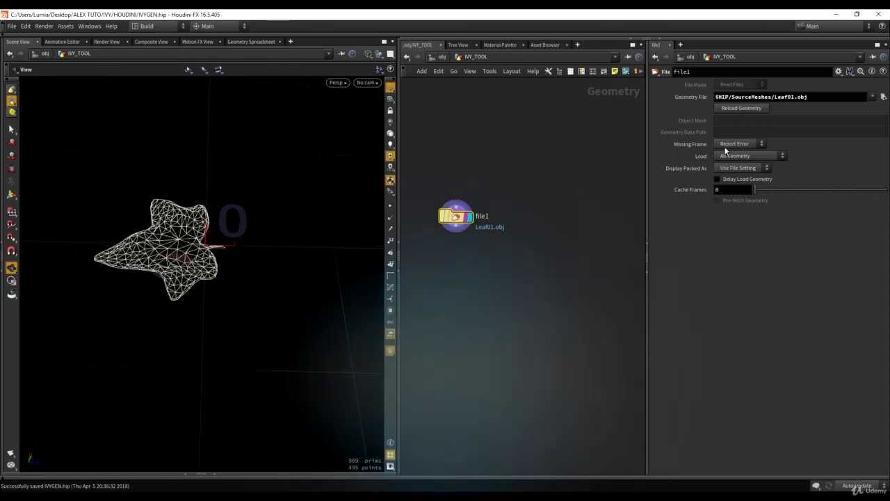
# Step: Set the File node's geometry file to $HIP/SourceMeshes/Leaf02.obj and view the leaf shaded
pyautogui.click(807, 96)
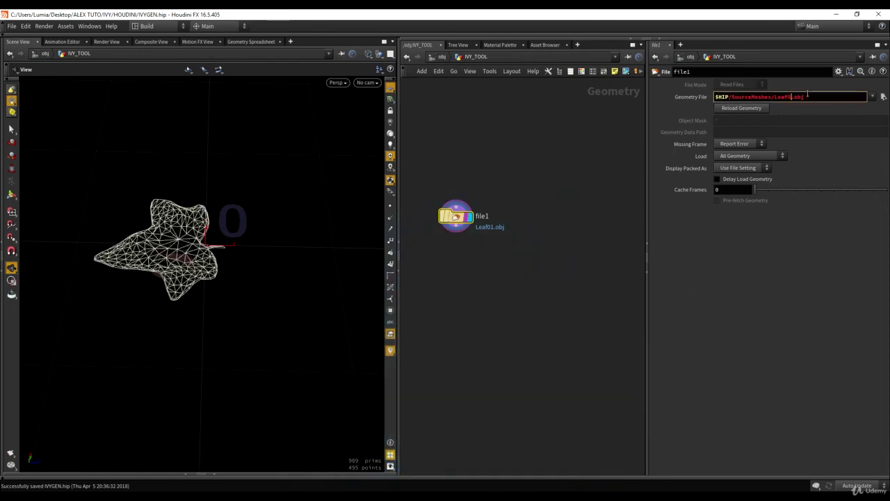
pyautogui.write('2')
pyautogui.press('Return')
pyautogui.press('w')
pyautogui.moveTo(223, 173); pyautogui.dragTo(237, 163)
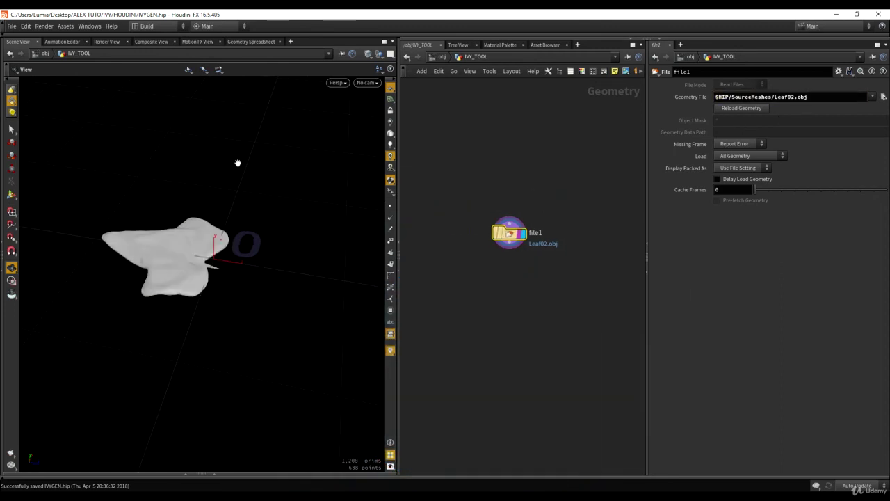
# Step: Set the File node's geometry file back to $HIP/SourceMeshes/Leaf01.obj
pyautogui.click(794, 96)
pyautogui.press('BackSpace')
pyautogui.write('1')
pyautogui.press('Return')
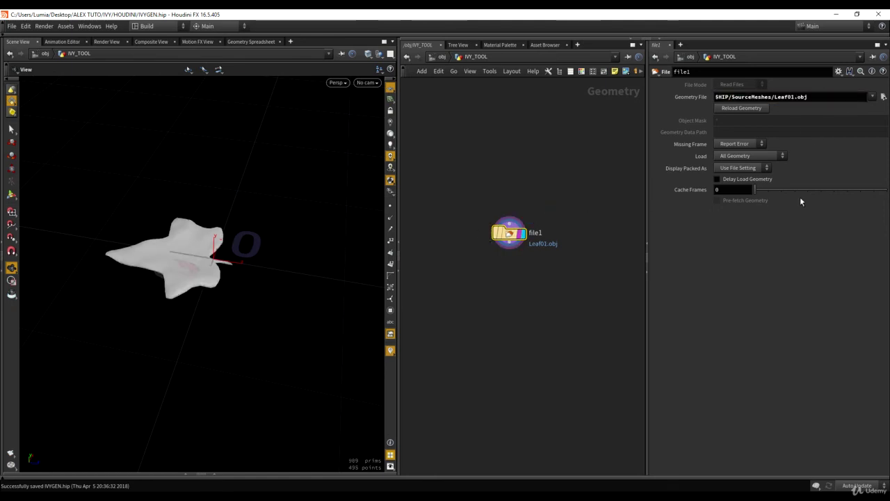
# Step: Compare the leaf files listed separately and as one sequence entry, select Leaf$F2.obj, and close the geometry chooser
pyautogui.click(883, 98)
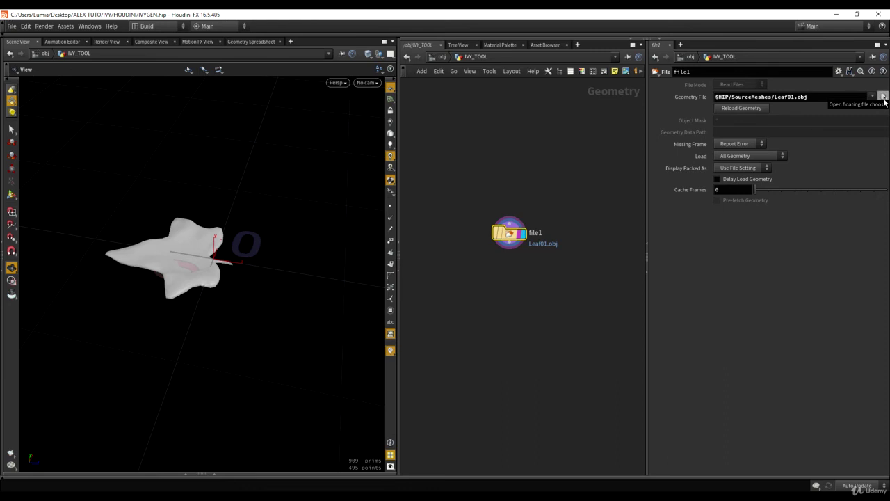
pyautogui.click(587, 251)
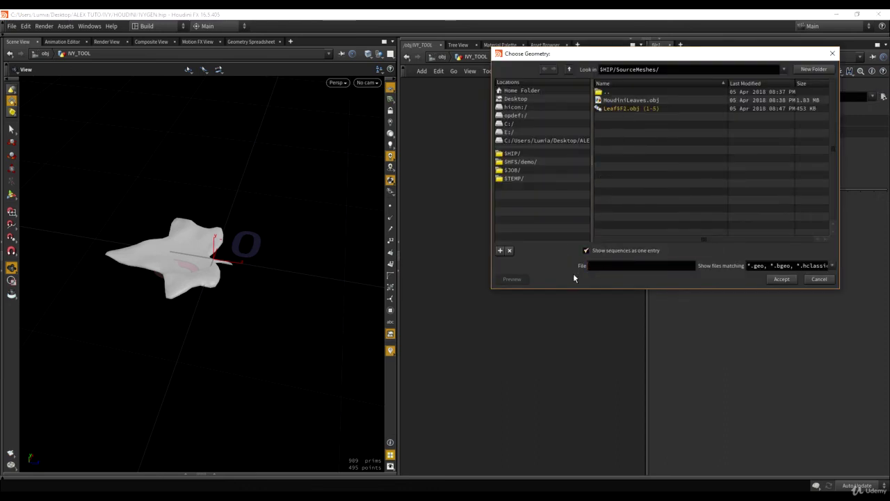
pyautogui.click(615, 253)
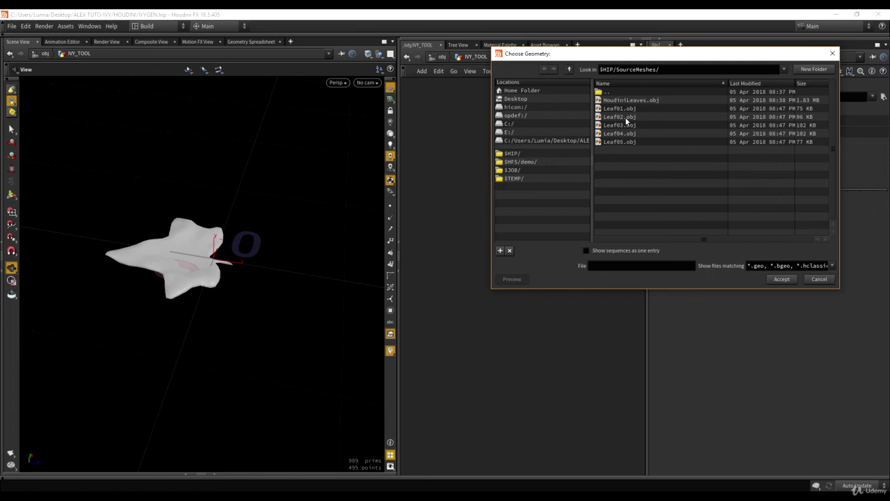
pyautogui.click(615, 255)
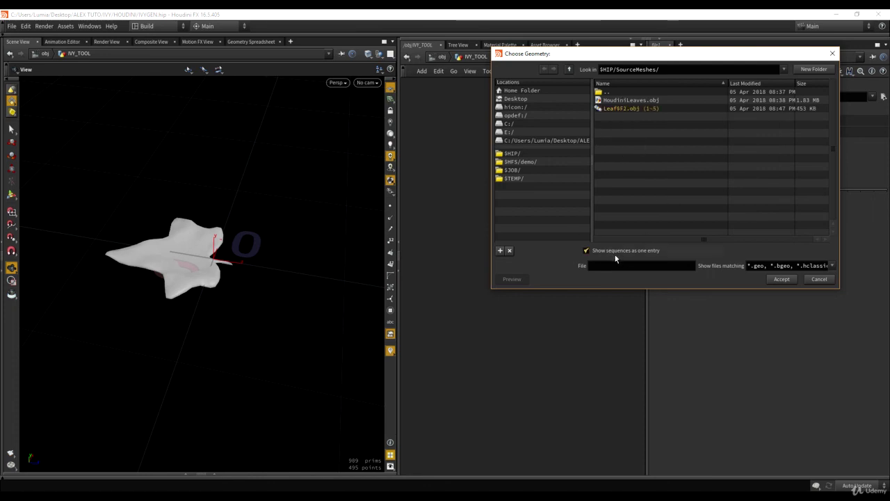
pyautogui.click(617, 109)
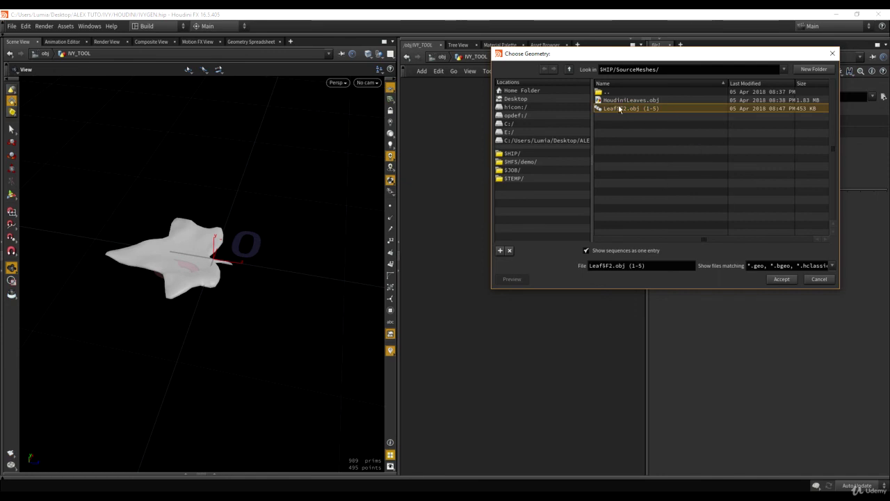
pyautogui.click(782, 279)
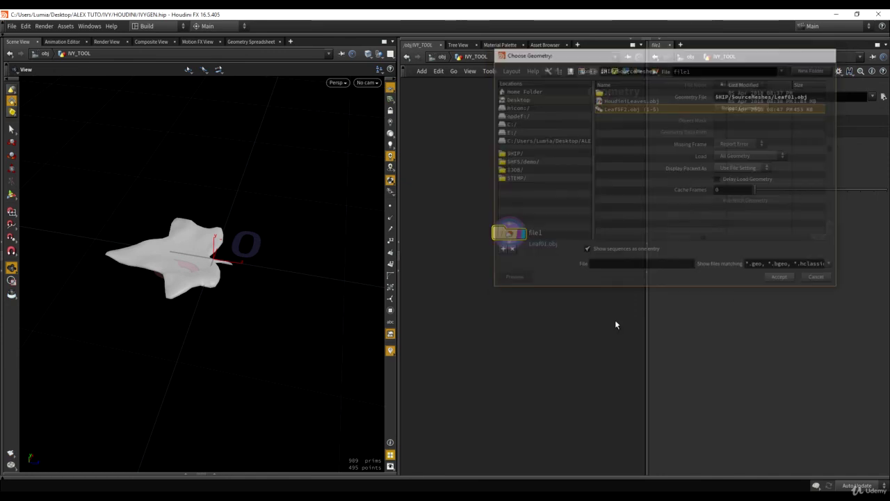
# Step: Show the timeline playbar and reload Leaf01.obj in the File node with Show sequences as one entry turned off
pyautogui.click(21, 480)
pyautogui.moveTo(171, 464)
pyautogui.mouseDown()
pyautogui.moveTo(209, 464)
pyautogui.moveTo(169, 465)
pyautogui.mouseUp()
pyautogui.click(882, 97)
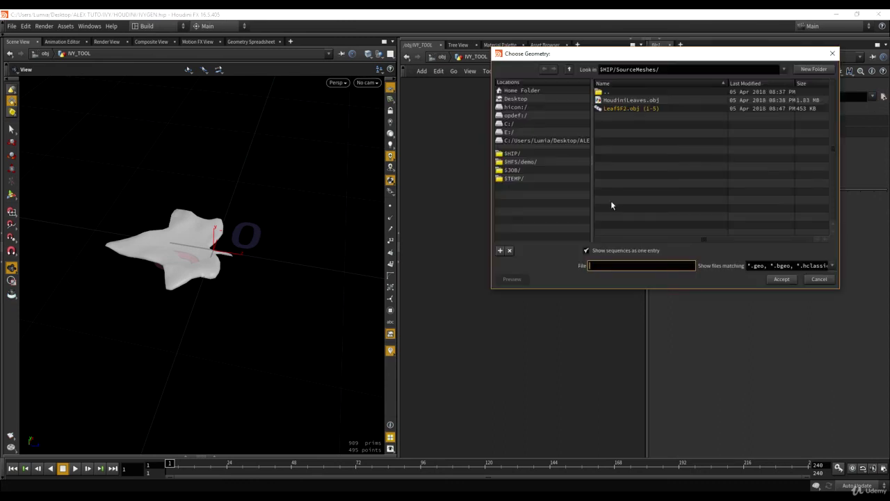
pyautogui.click(586, 250)
pyautogui.click(657, 101)
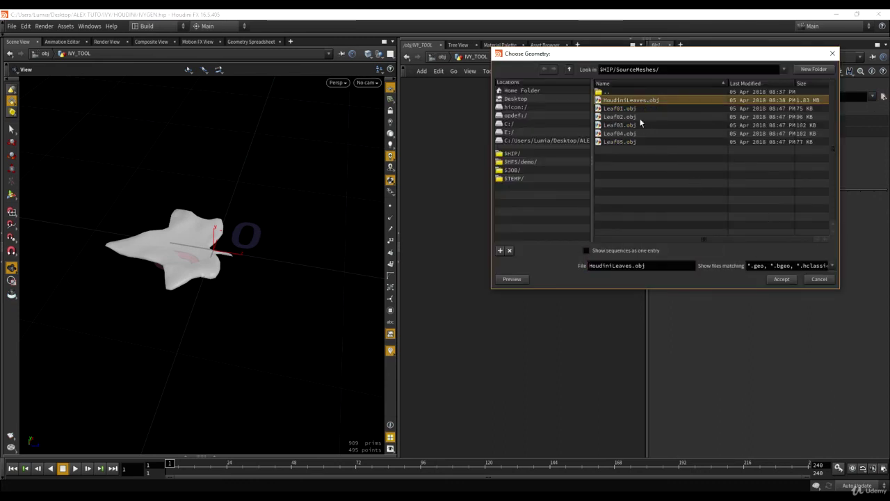
pyautogui.click(634, 109)
pyautogui.click(768, 280)
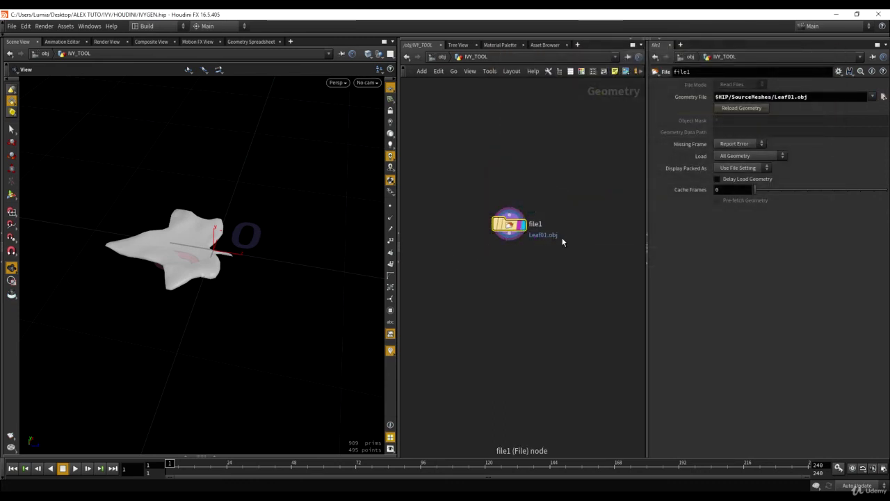
pyautogui.scroll(-3, 562, 241)
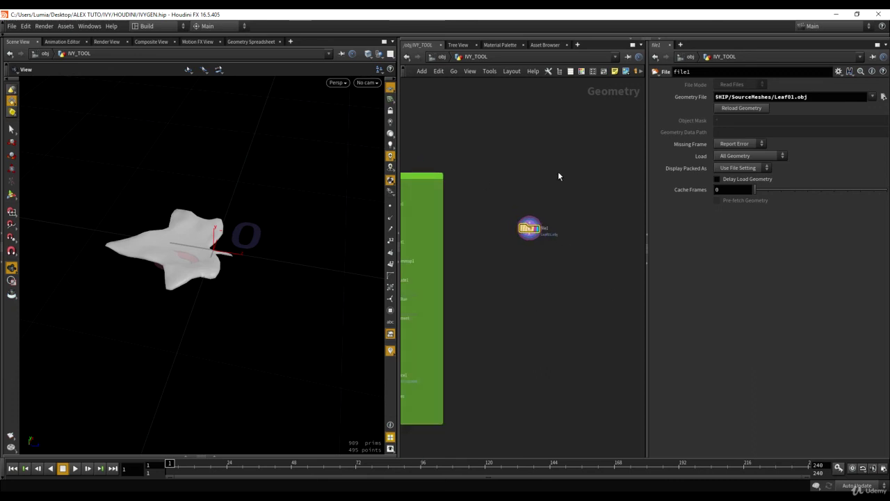
pyautogui.moveTo(516, 179); pyautogui.dragTo(545, 157, button='middle')
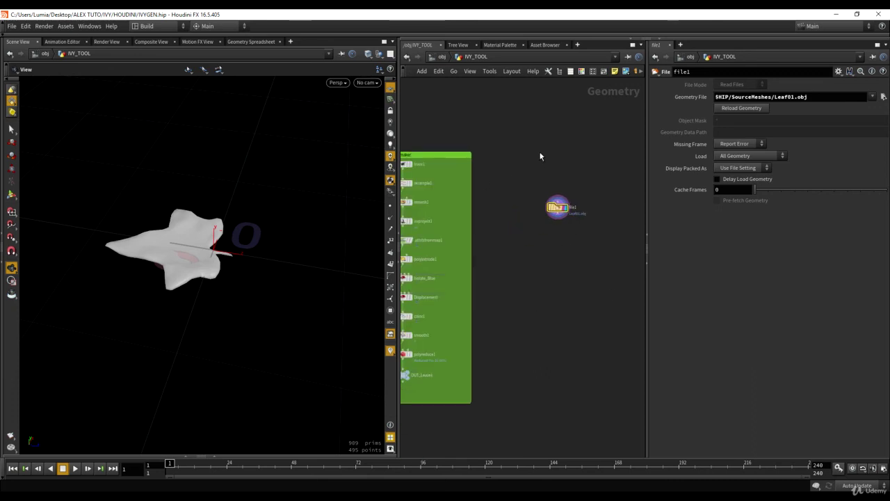